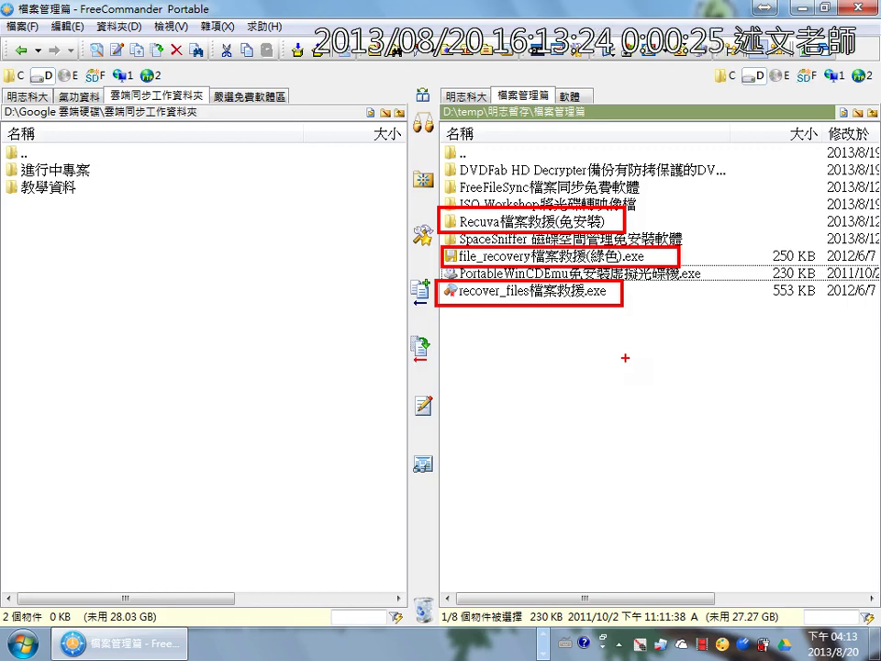
key("Escape")
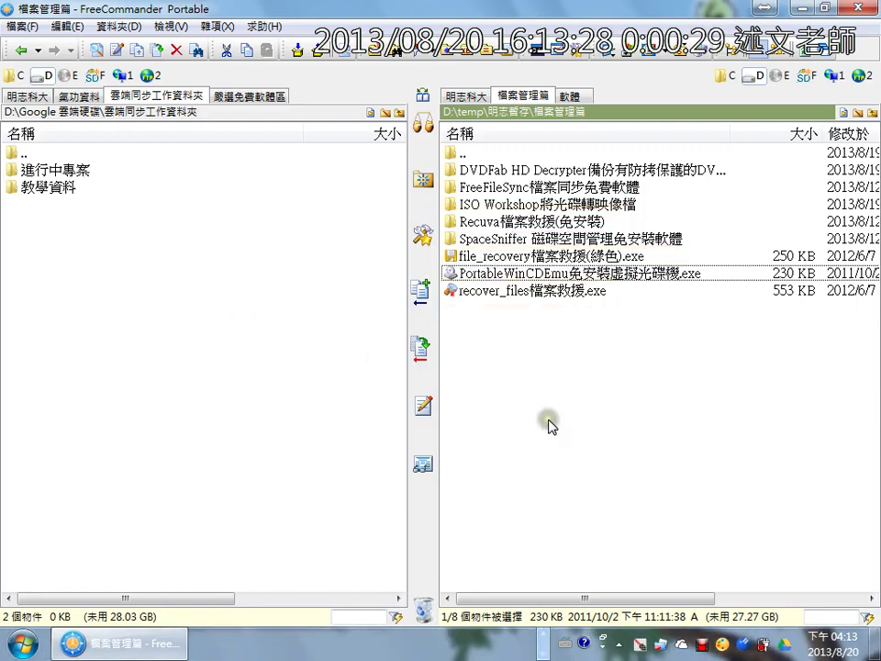
left_click(547, 223)
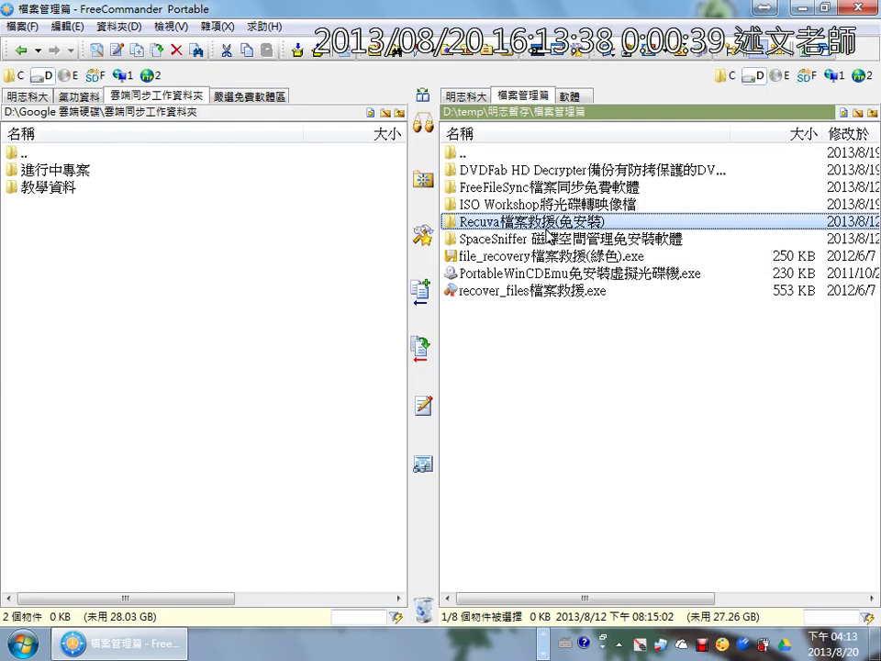
left_click(516, 256)
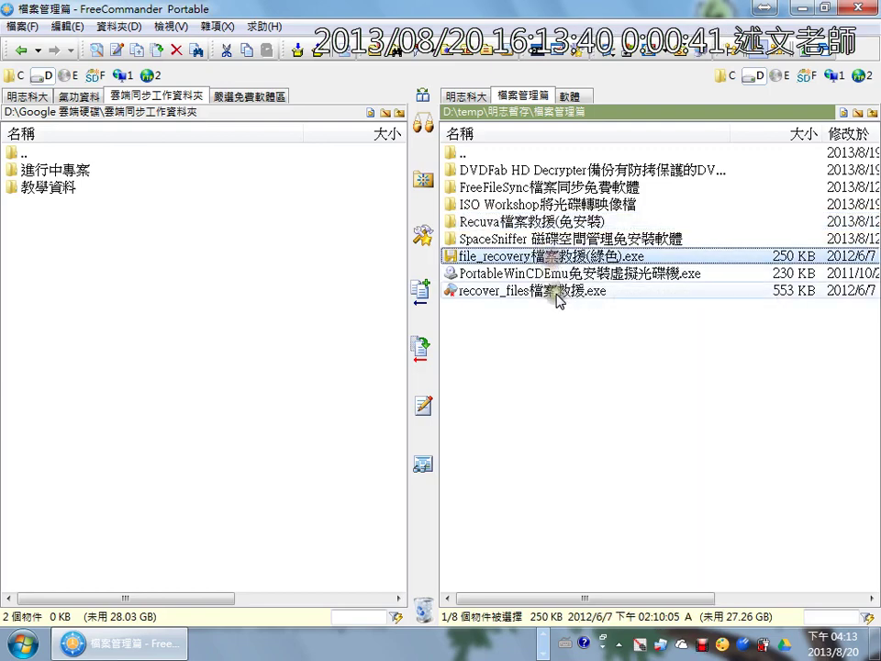
left_click(562, 291)
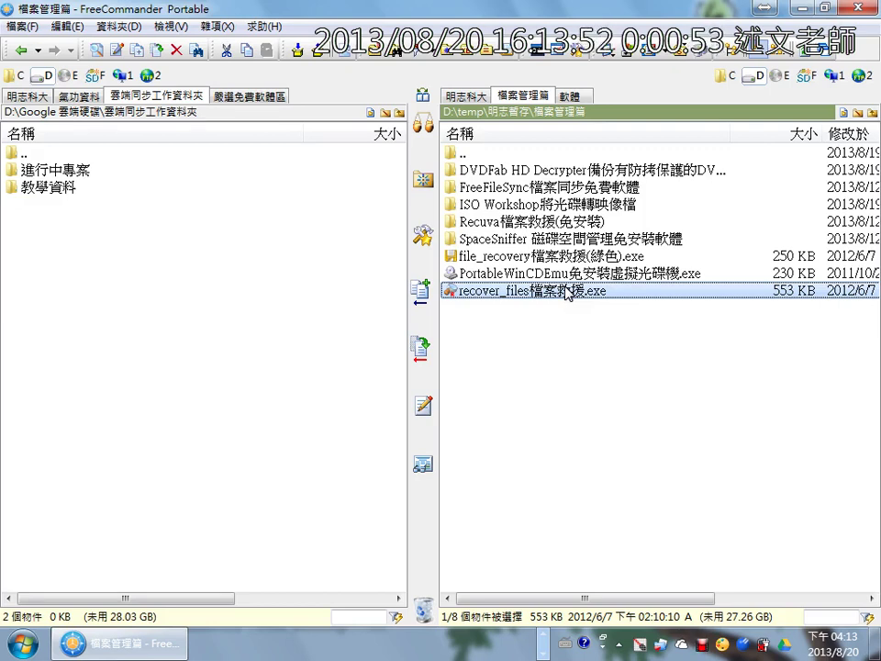
Launch recuva.exe from the Recuva檔案救援(免安裝) folder and move its wizard window nearer the middle
double_click(573, 223)
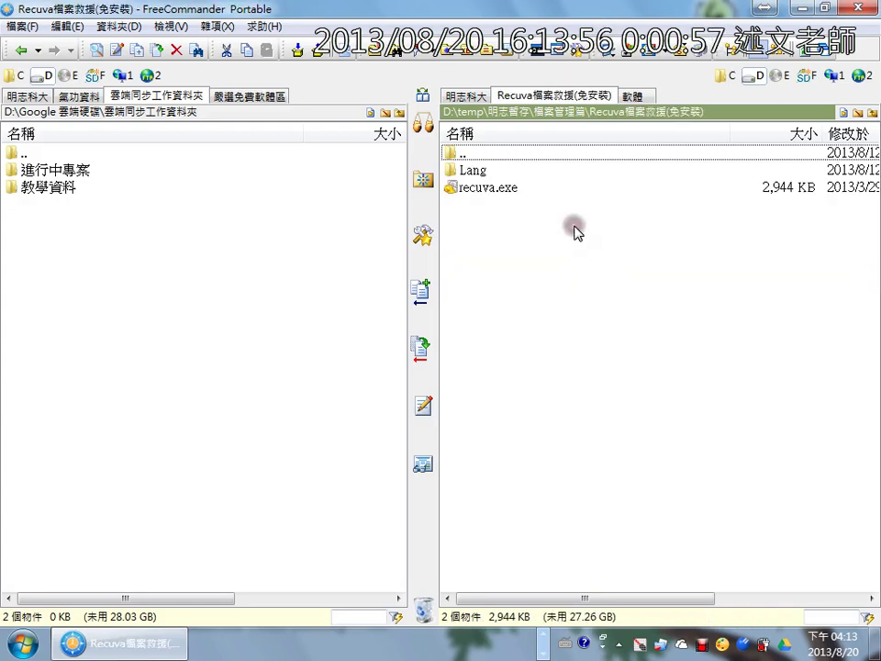
double_click(547, 188)
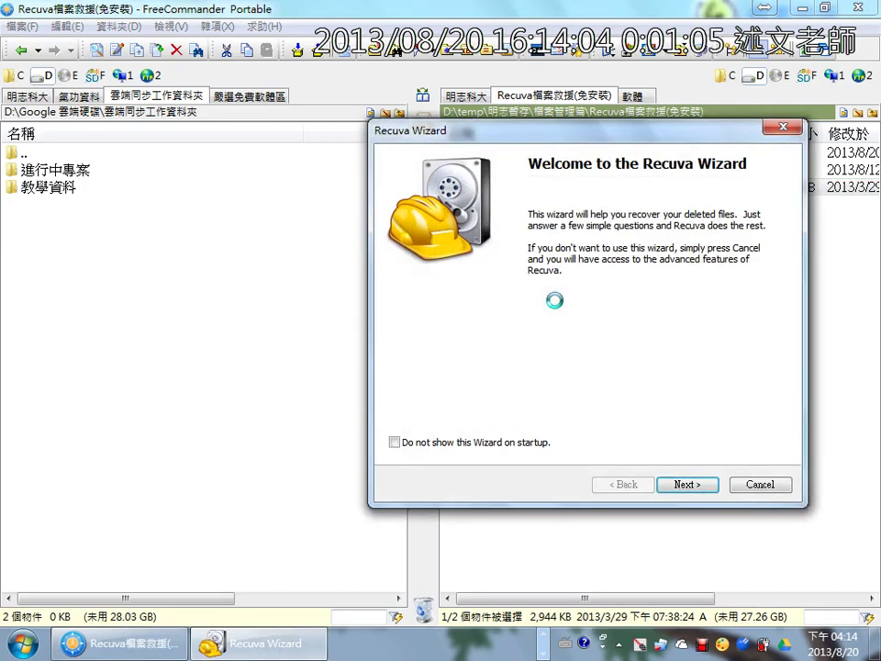
left_click_drag(577, 140, 415, 157)
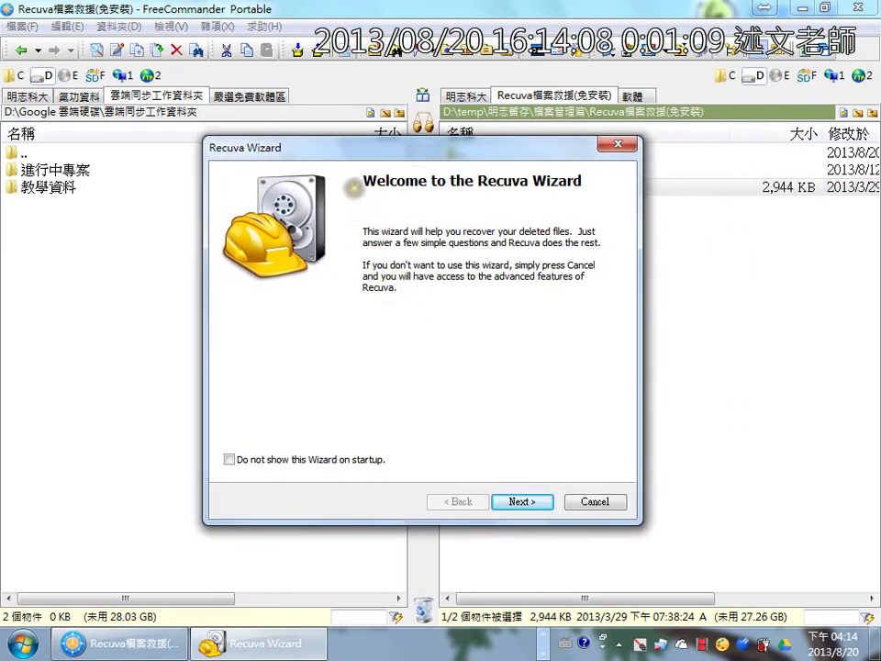
mouse_move(292, 438)
left_mouse_down()
mouse_move(304, 409)
mouse_move(336, 492)
left_mouse_up()
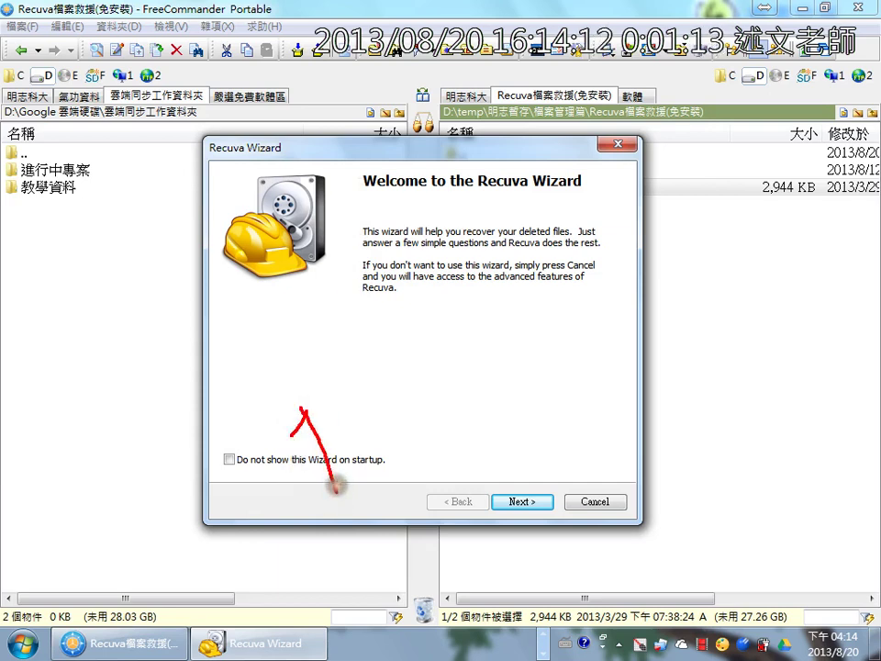
mouse_move(226, 455)
left_mouse_down()
mouse_move(244, 456)
mouse_move(264, 429)
left_mouse_up()
key("Escape")
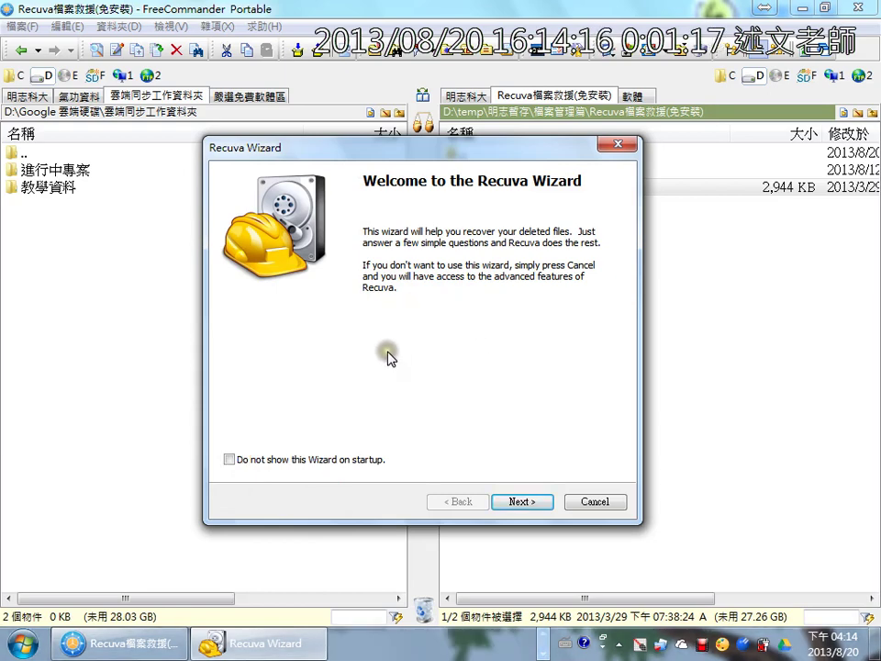
Stop the wizard from showing at startup, keep All Files and I'm not sure on its pages, and cancel it before the search
left_click(228, 459)
left_click(520, 502)
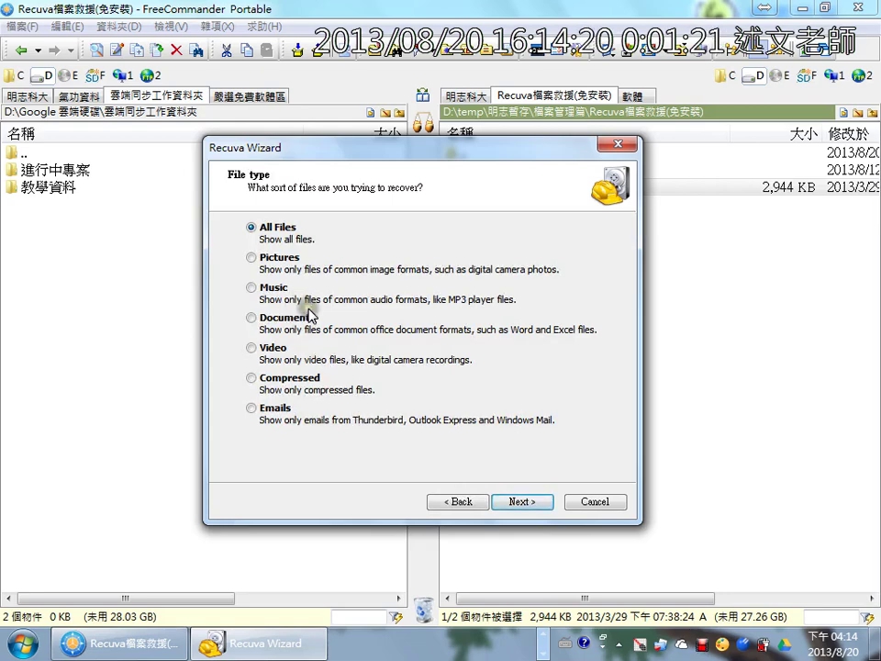
left_click(519, 503)
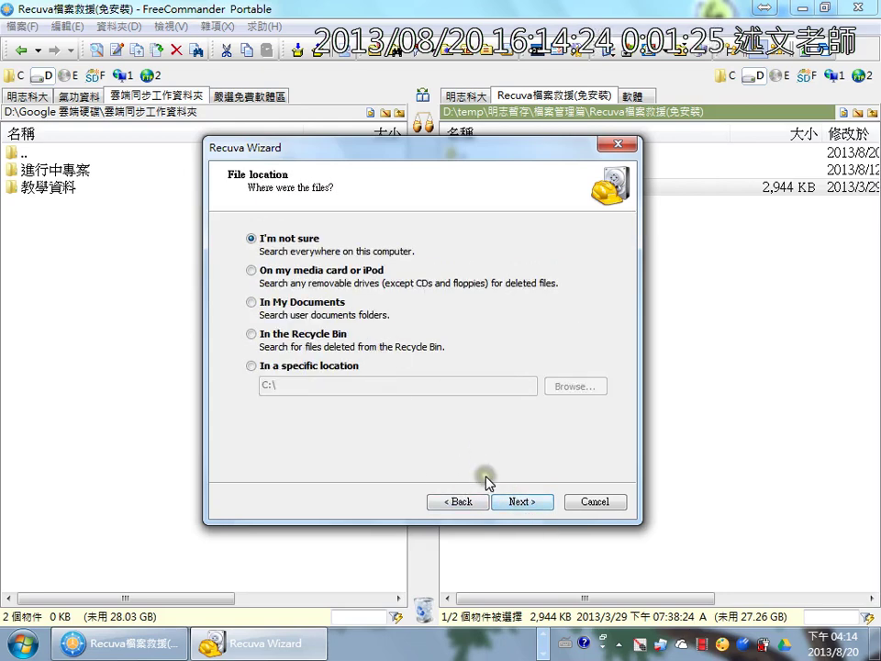
left_click(512, 504)
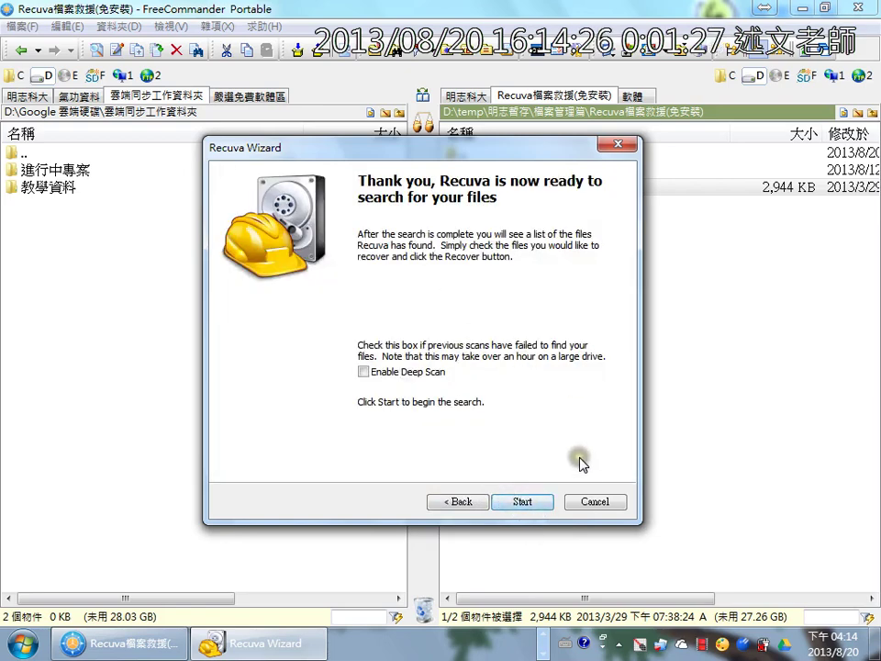
left_click(592, 503)
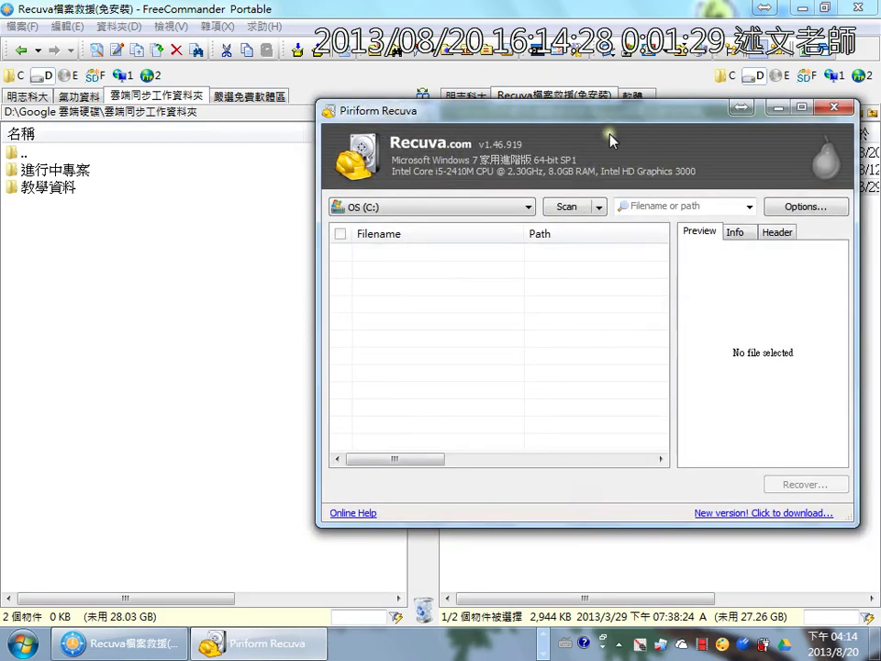
Set Recuva's interface language to Chinese (Traditional)
left_click_drag(621, 112, 449, 114)
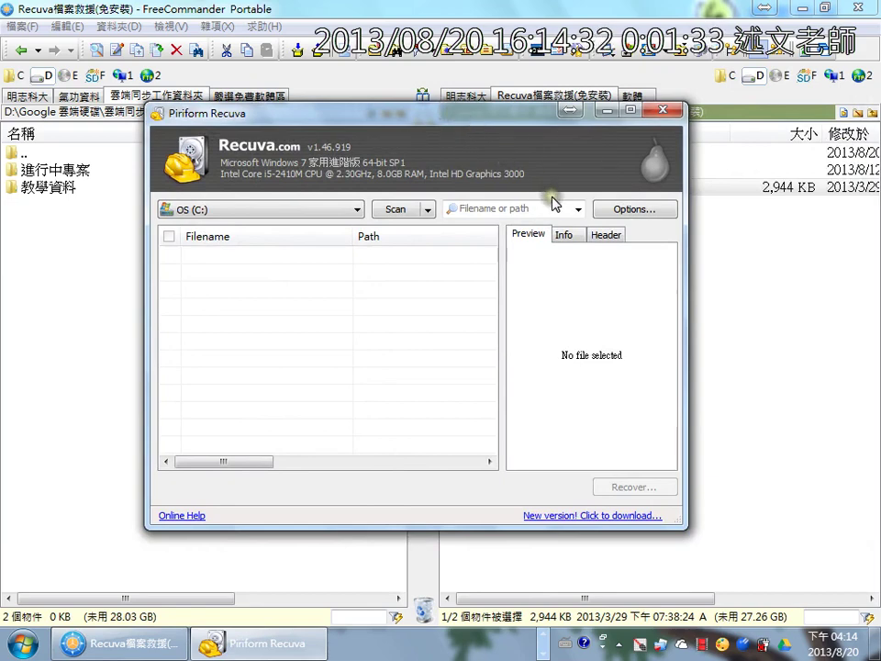
left_click(618, 218)
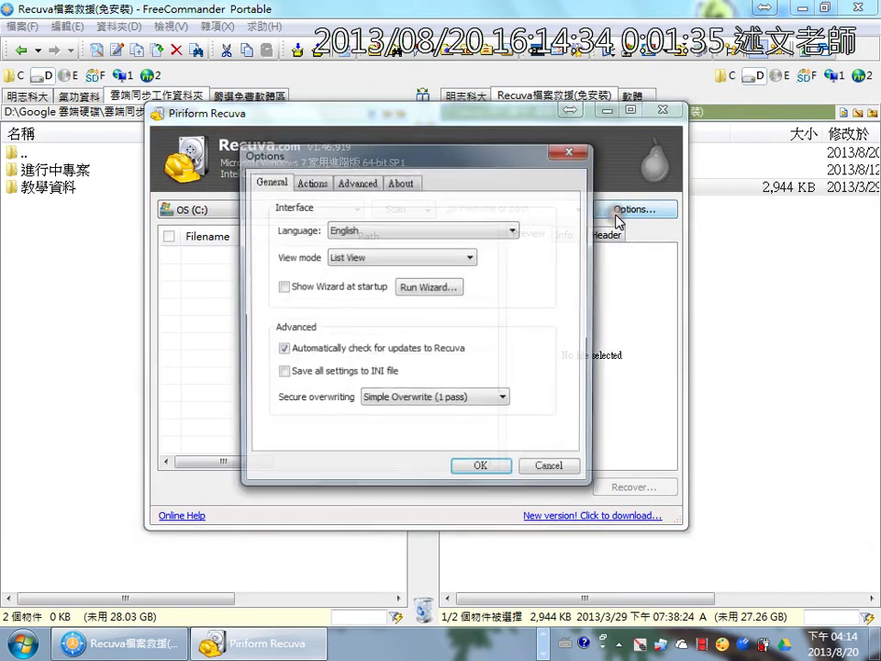
left_click(484, 232)
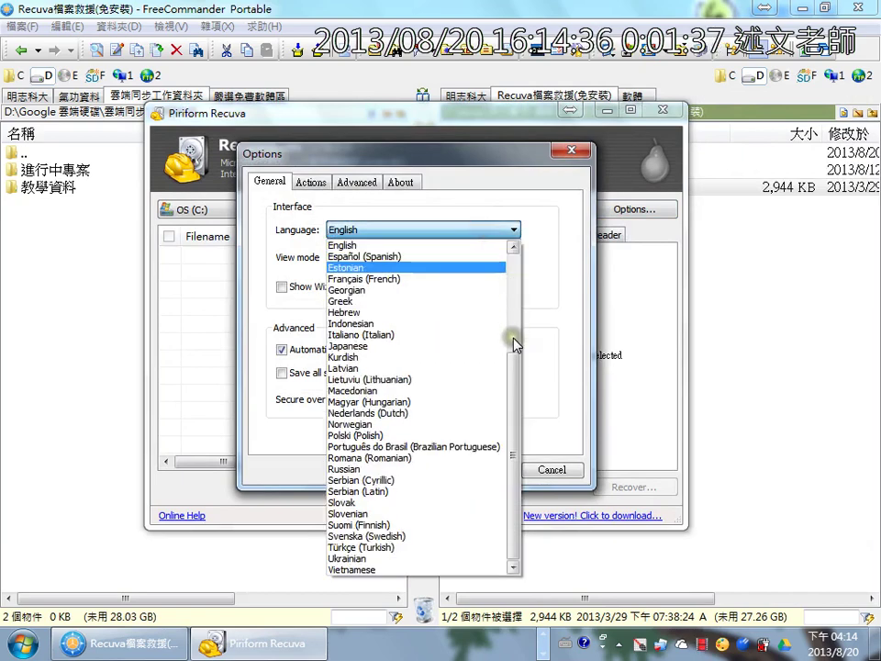
left_click_drag(513, 360, 516, 271)
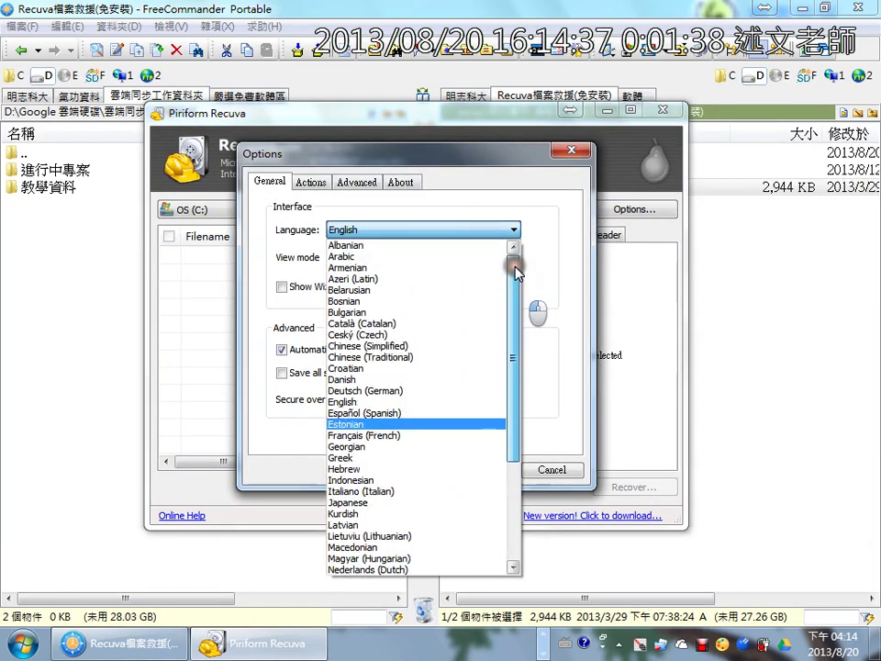
left_click(414, 359)
left_click(476, 471)
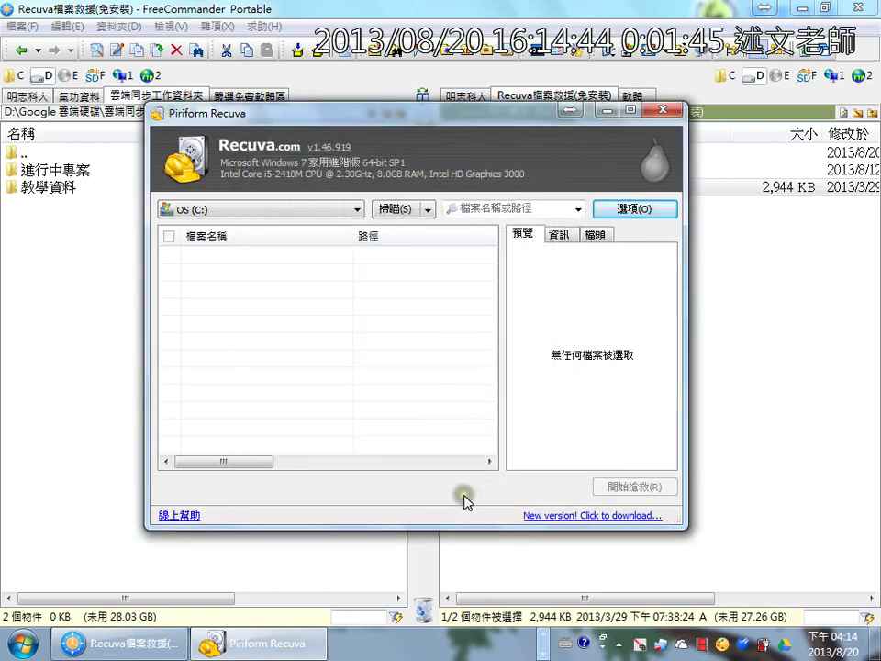
Maximize the Recuva window and scan SD Card (F:) for deleted files
left_click(634, 111)
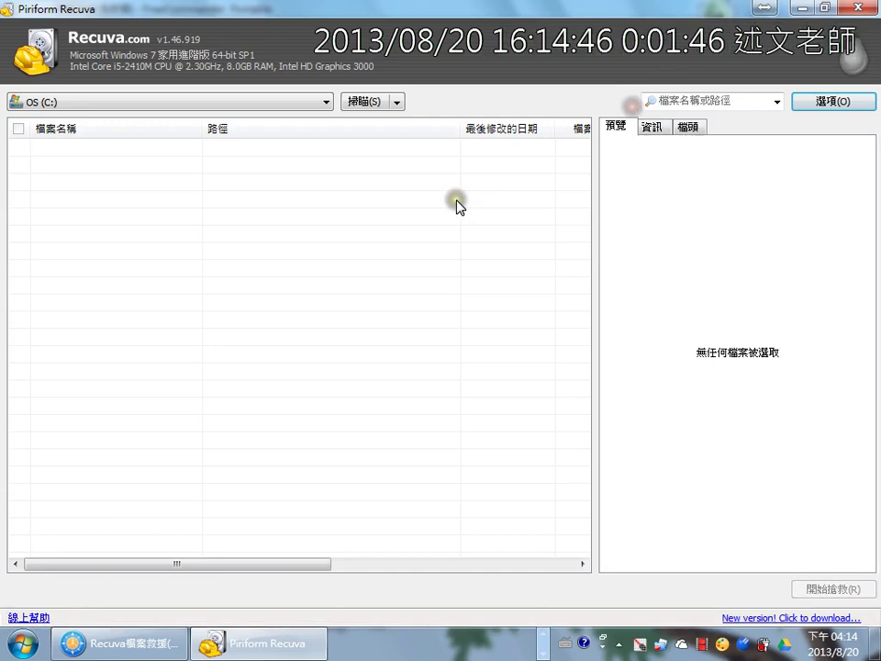
left_click(324, 109)
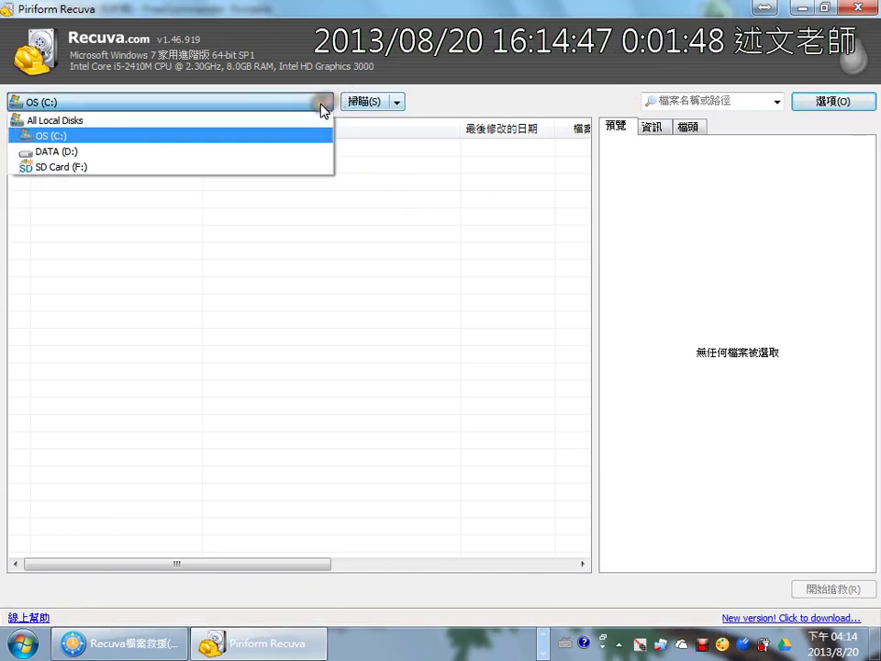
left_click(286, 172)
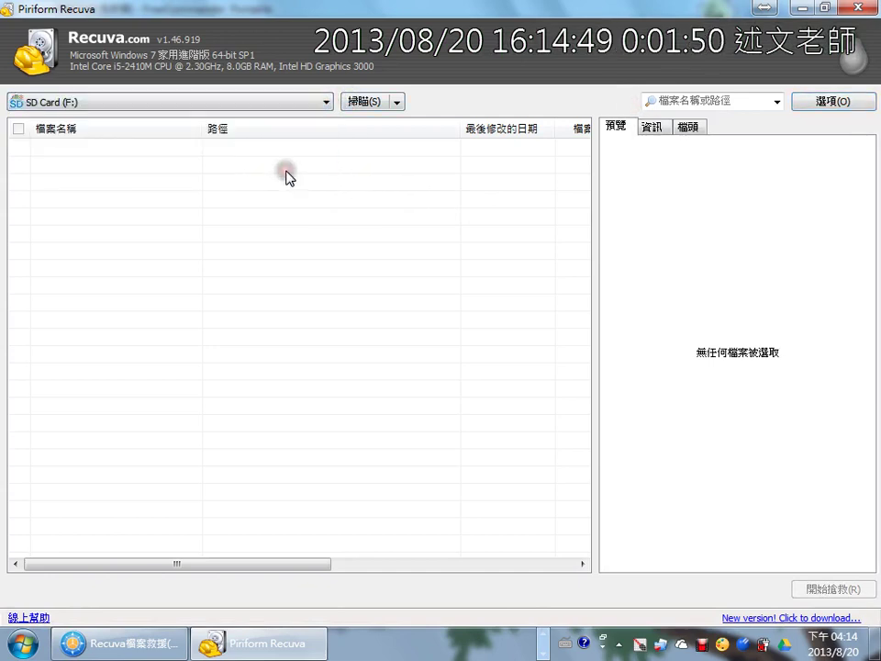
left_click(365, 101)
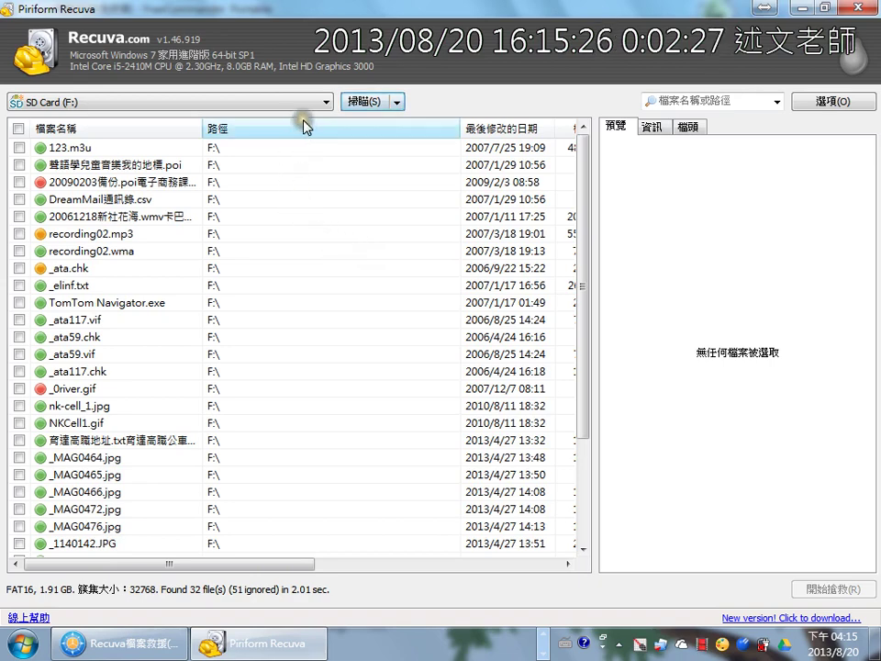
Widen the file name column and narrow the path and last-modified date columns so the full names and status column fit
left_click_drag(459, 129, 331, 130)
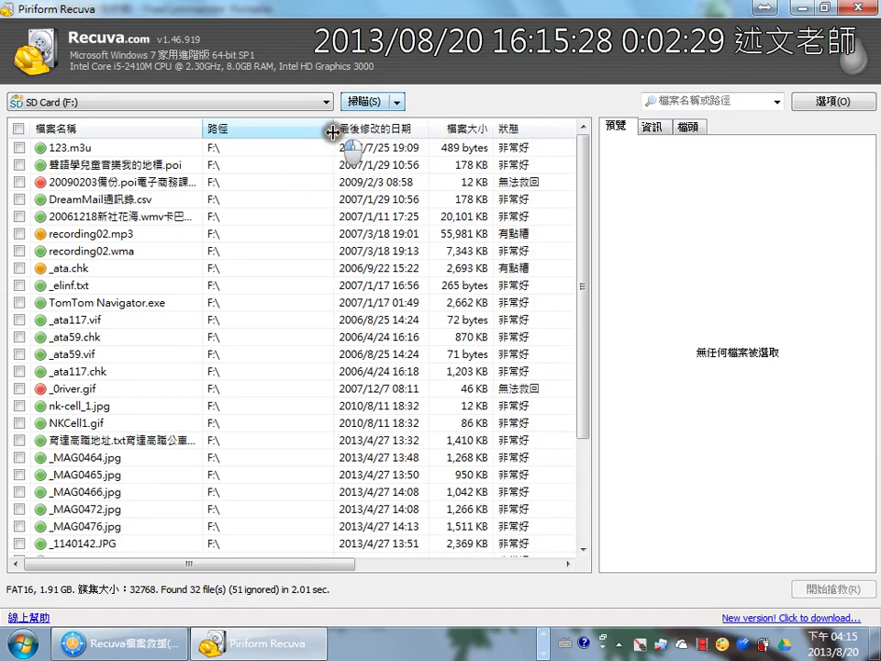
left_click_drag(204, 130, 314, 129)
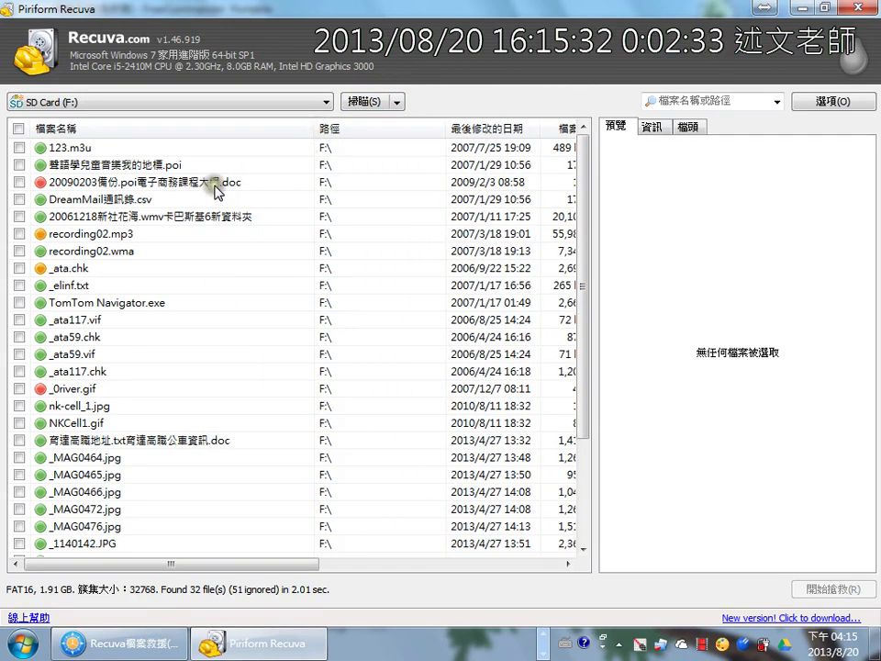
left_click_drag(444, 129, 388, 129)
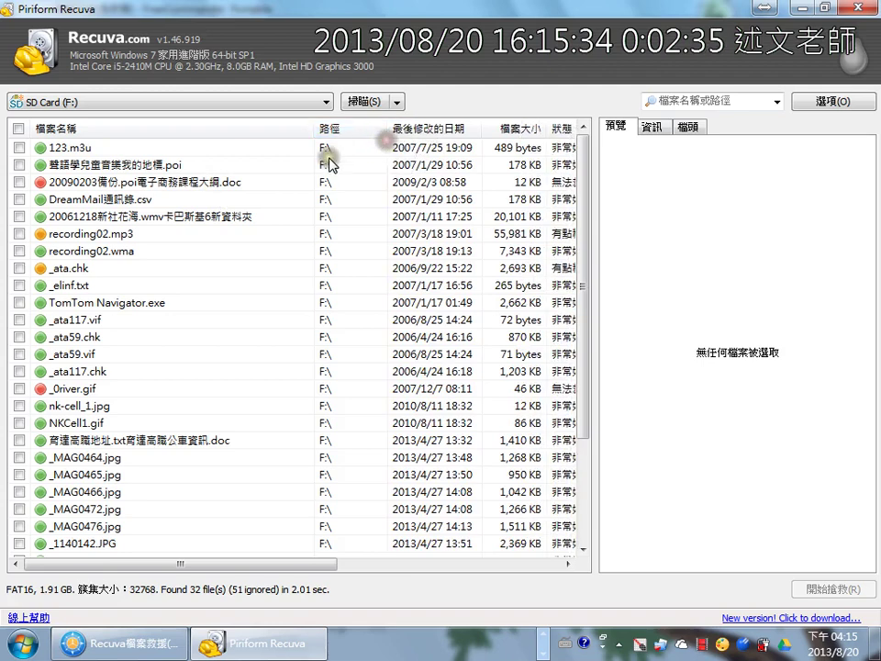
mouse_move(9, 117)
left_mouse_down()
mouse_move(45, 261)
mouse_move(147, 569)
left_mouse_up()
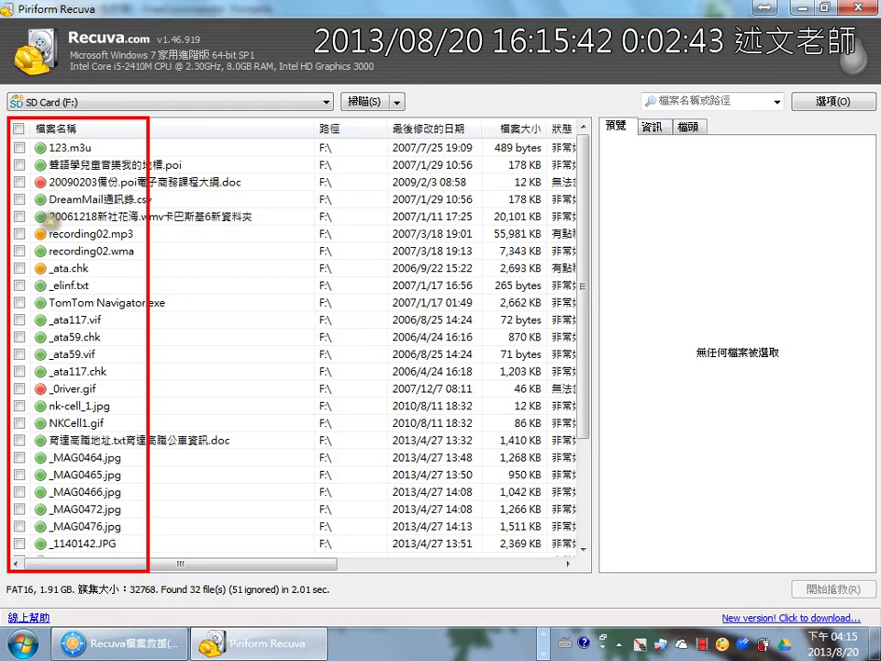
left_click_drag(37, 238, 57, 239)
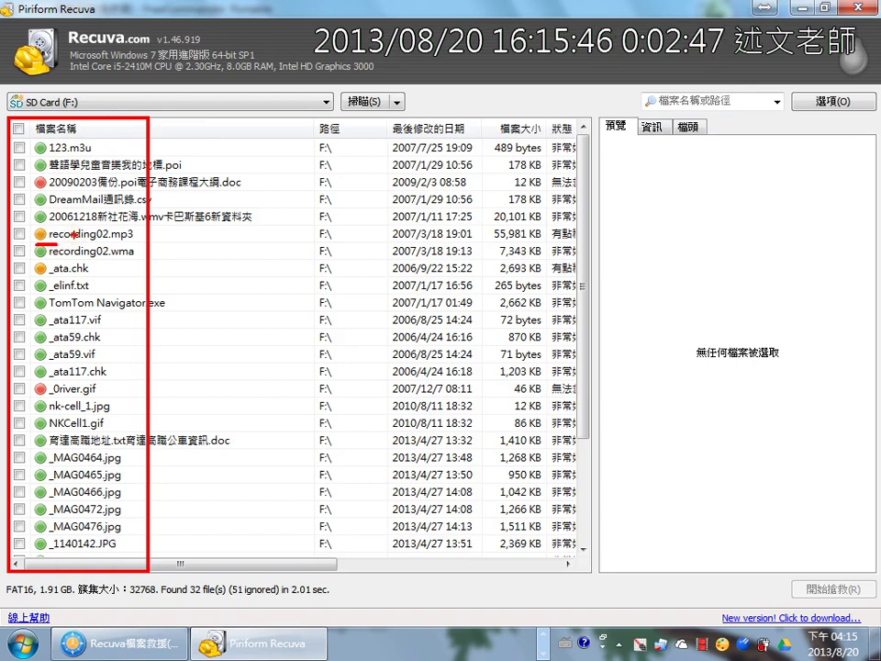
key("Escape")
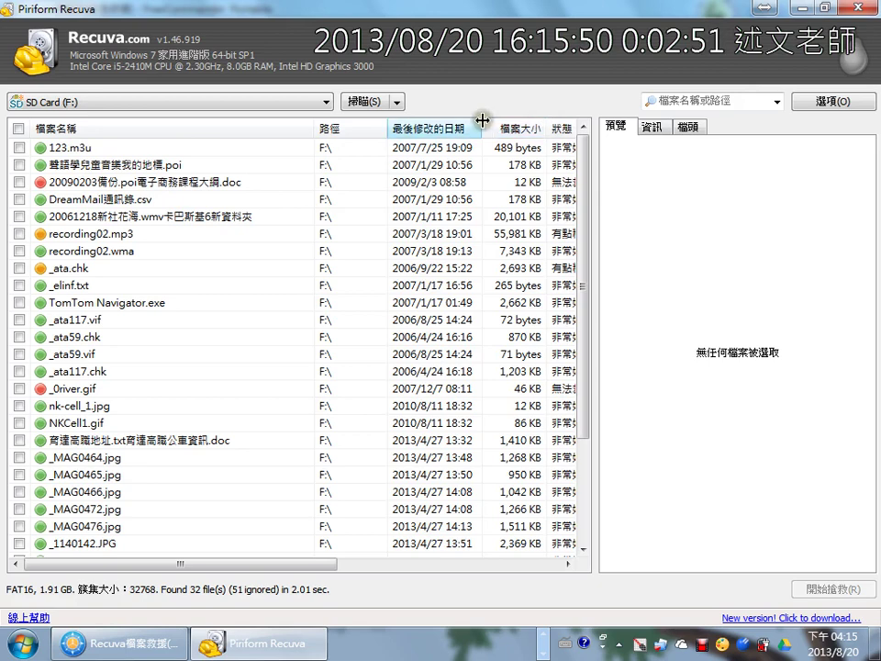
left_click_drag(482, 127, 466, 126)
key("ctrl+2")
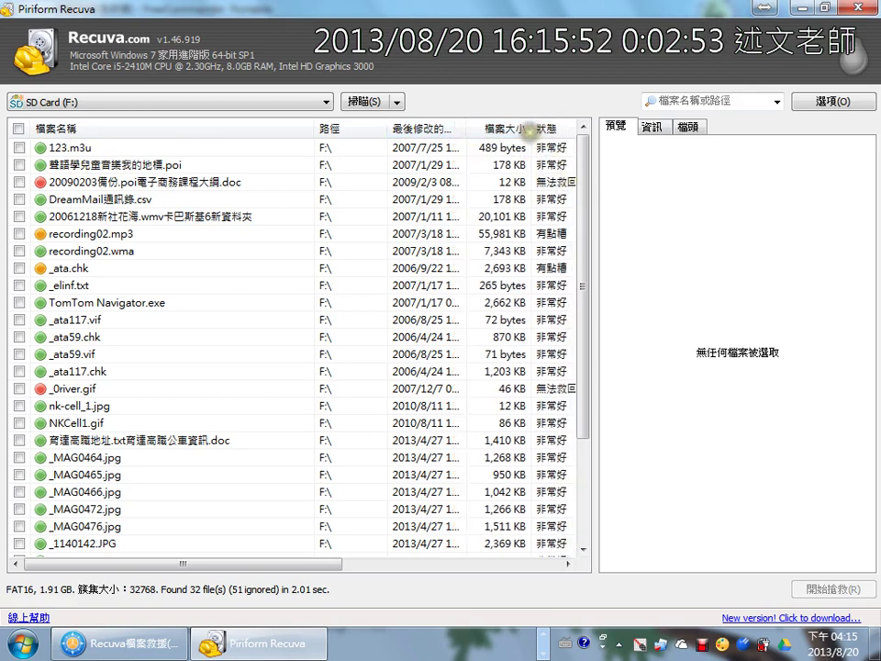
left_click_drag(528, 138, 583, 173)
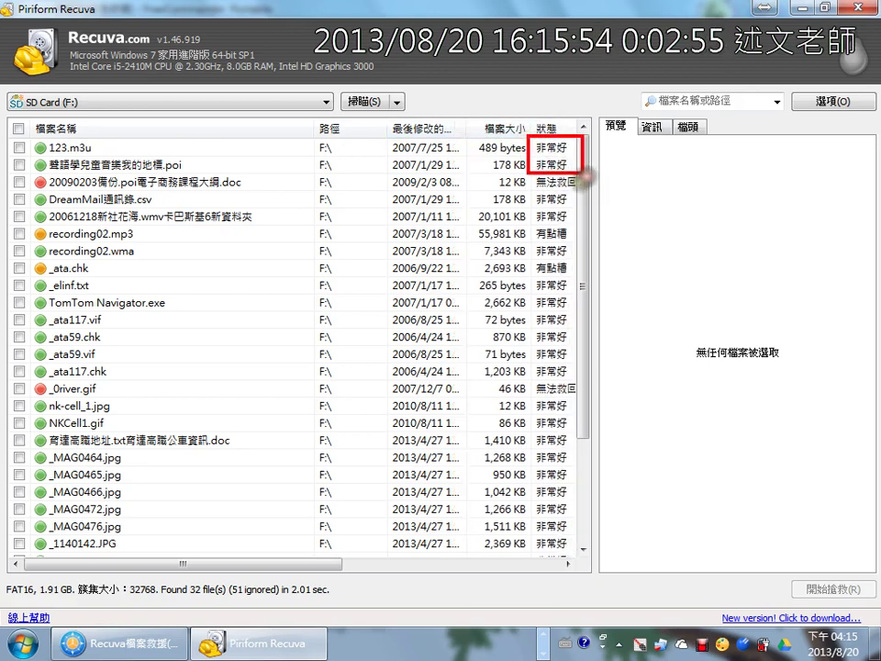
left_click_drag(529, 174, 598, 189)
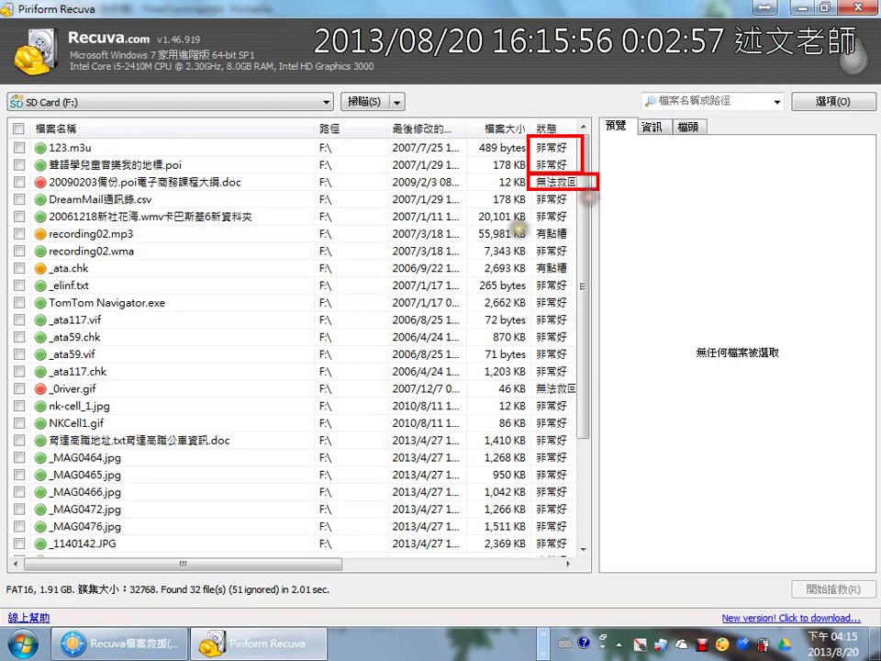
left_click_drag(529, 227, 588, 242)
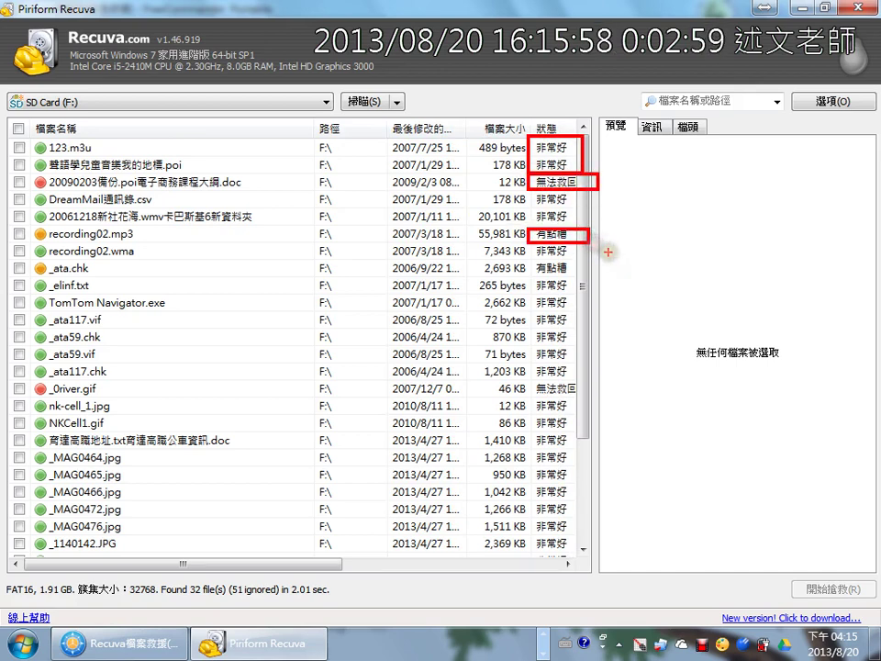
key("Escape")
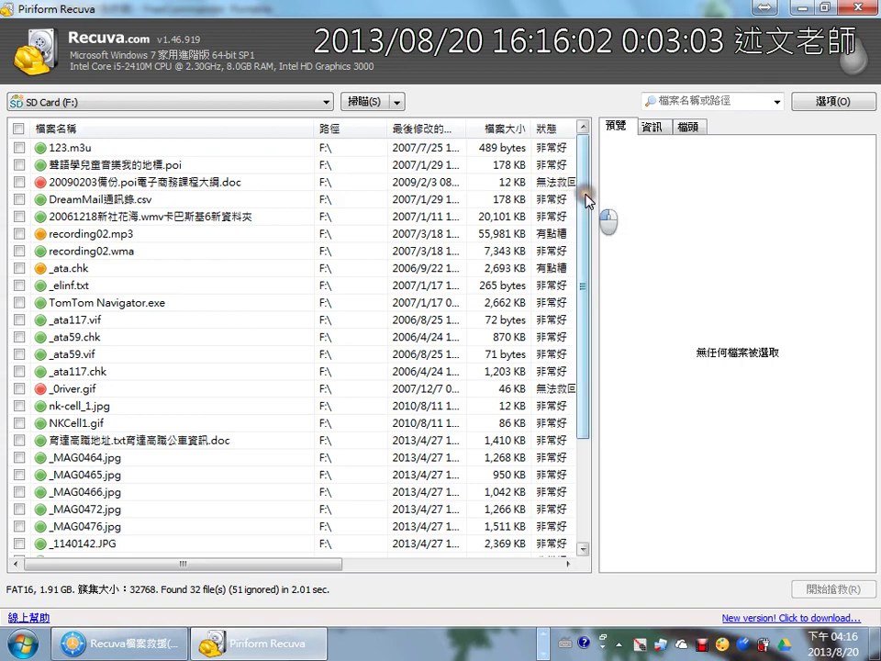
Select the deleted file 聲語學兒童音樂我的地標.poi, and switch to FreeCommander to view the contents of drive F:
left_click(128, 170)
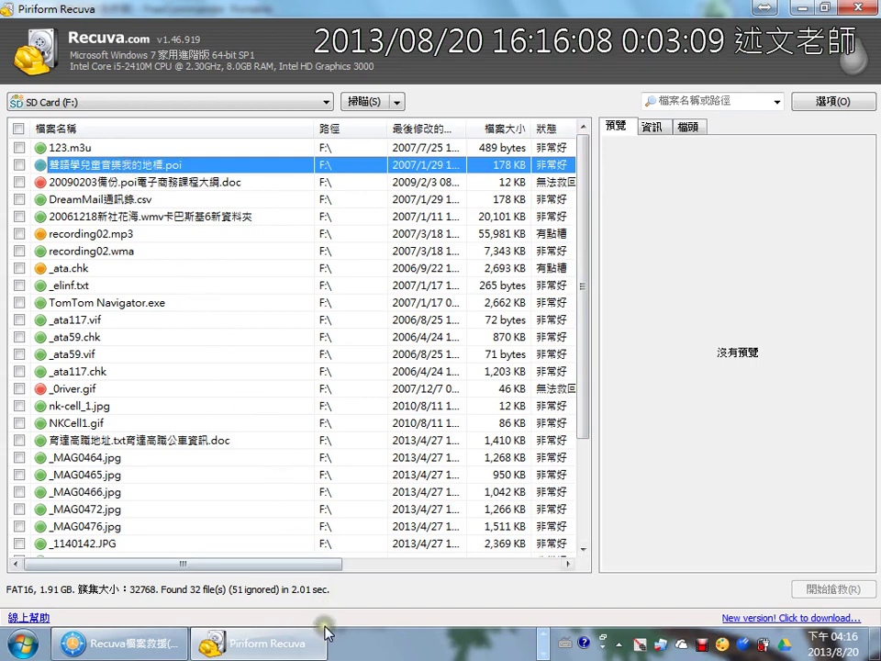
left_click(133, 643)
left_click(806, 76)
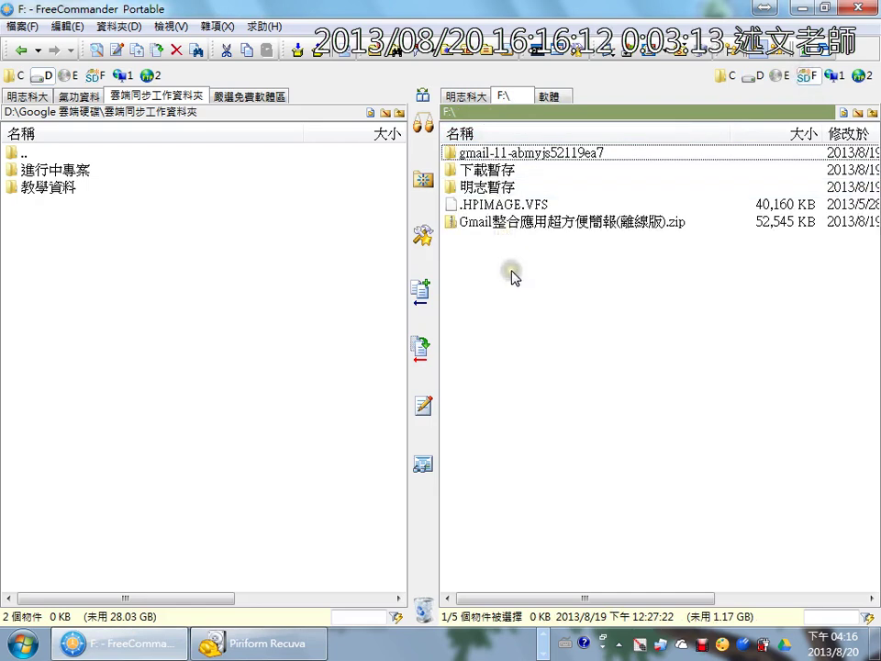
Cross out the empty area below drive F:'s file list with the red pen, and switch back to Recuva
left_click_drag(584, 268, 531, 342)
left_click_drag(526, 260, 596, 382)
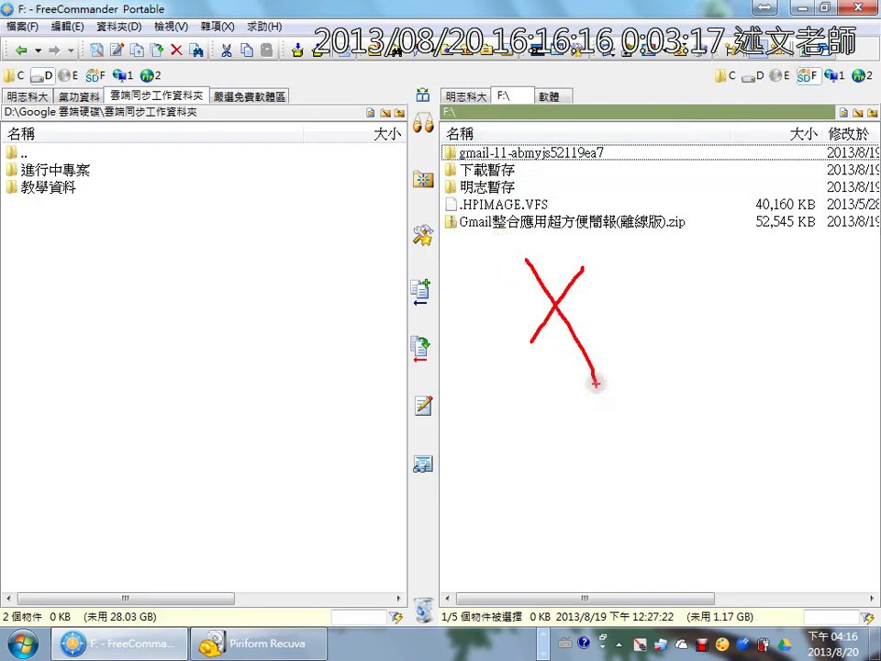
key("alt+Tab")
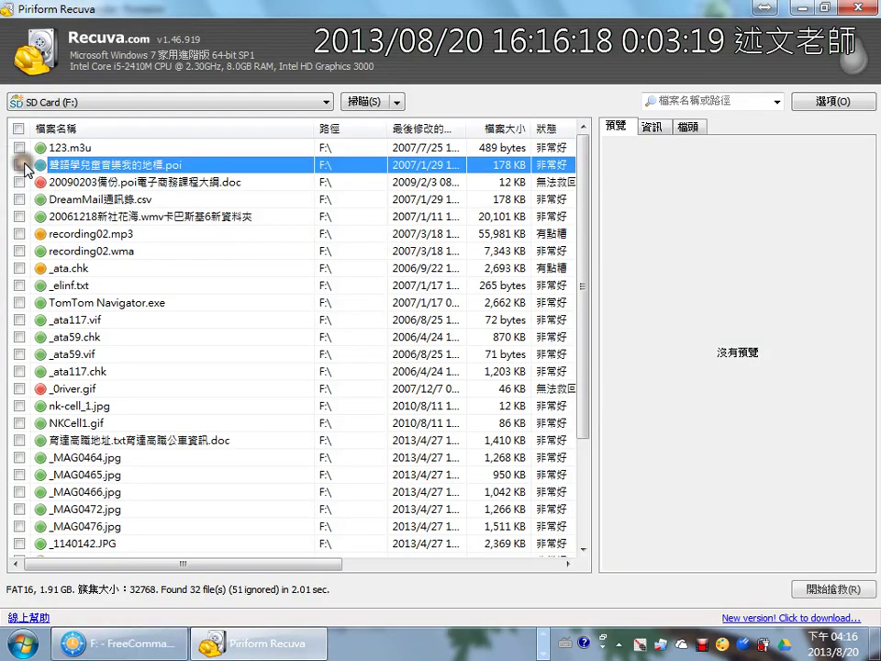
Mark recording02.wma for recovery instead of 聲語學兒童音樂我的地標.poi
left_click(20, 164)
mouse_move(207, 174)
left_mouse_down()
mouse_move(535, 393)
mouse_move(743, 564)
mouse_move(799, 551)
mouse_move(753, 575)
left_mouse_up()
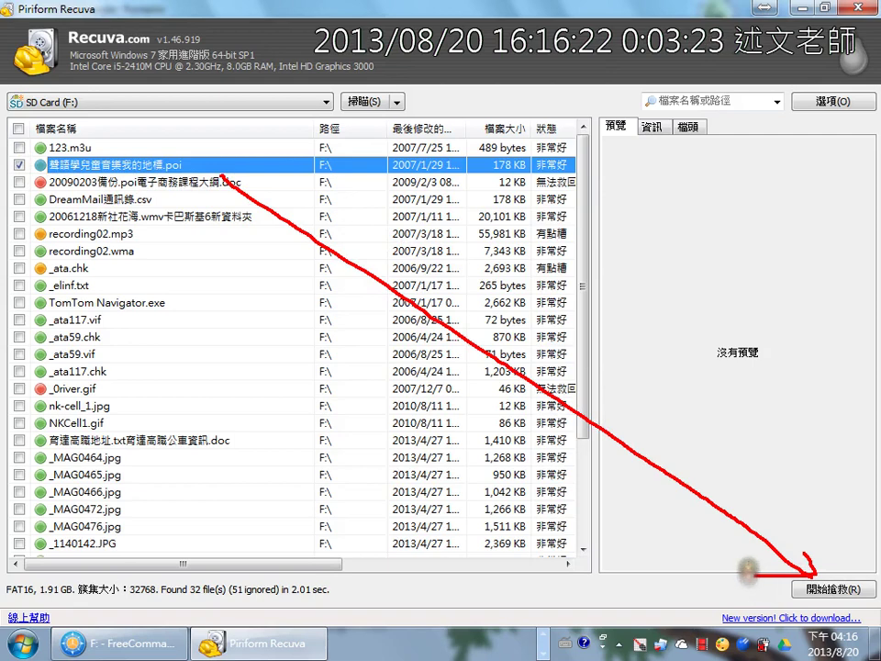
key("Escape")
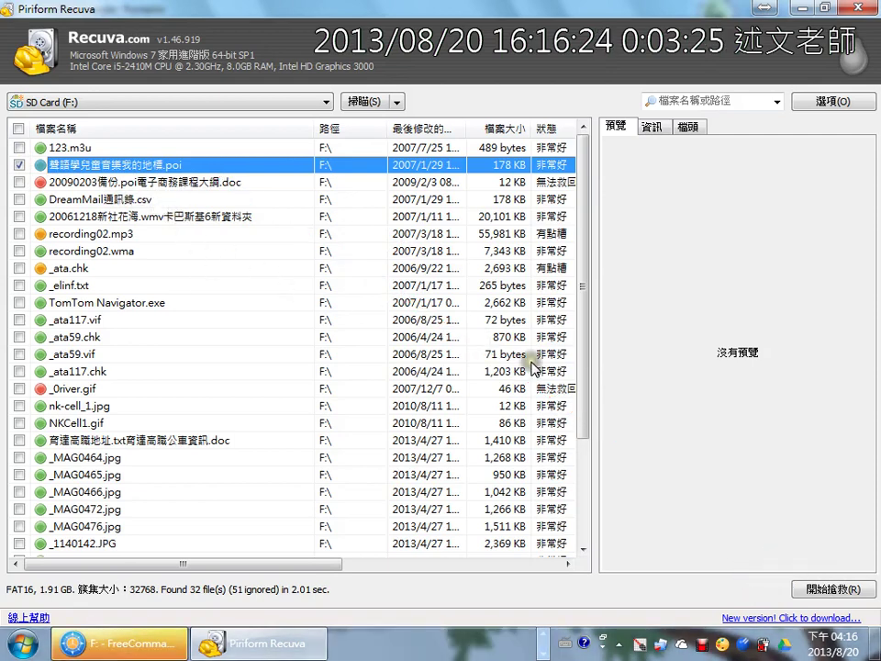
left_click(121, 251)
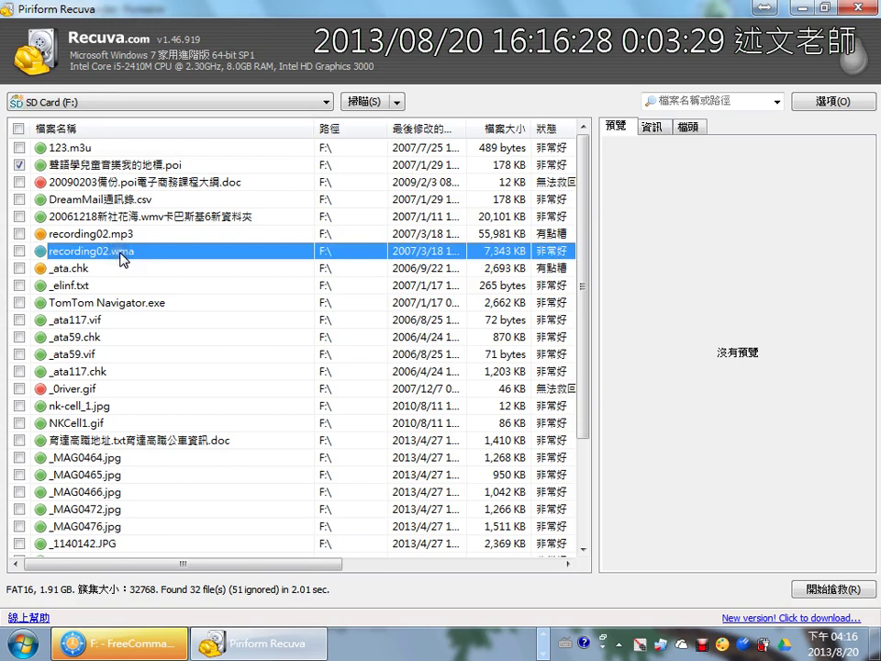
left_click(19, 165)
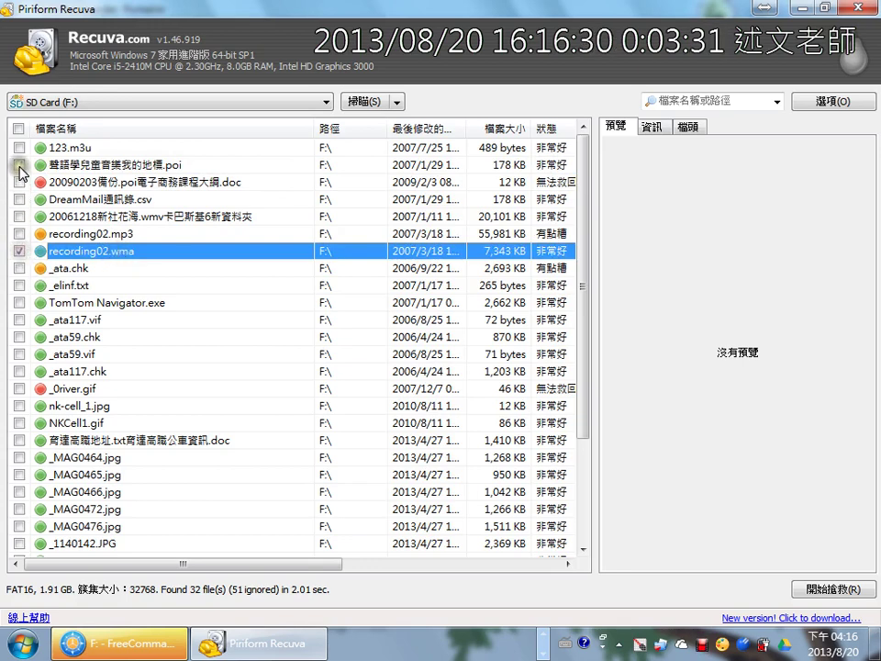
Recover the marked recording02.wma to the desktop (桌面), dismissing the missing-disk errors for drive E:
left_click(825, 592)
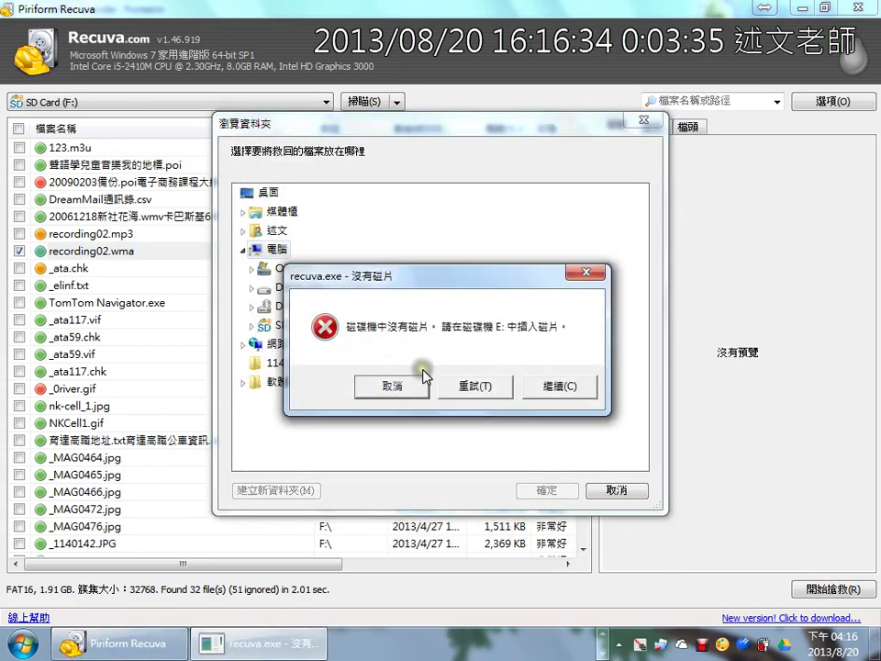
left_click(556, 388)
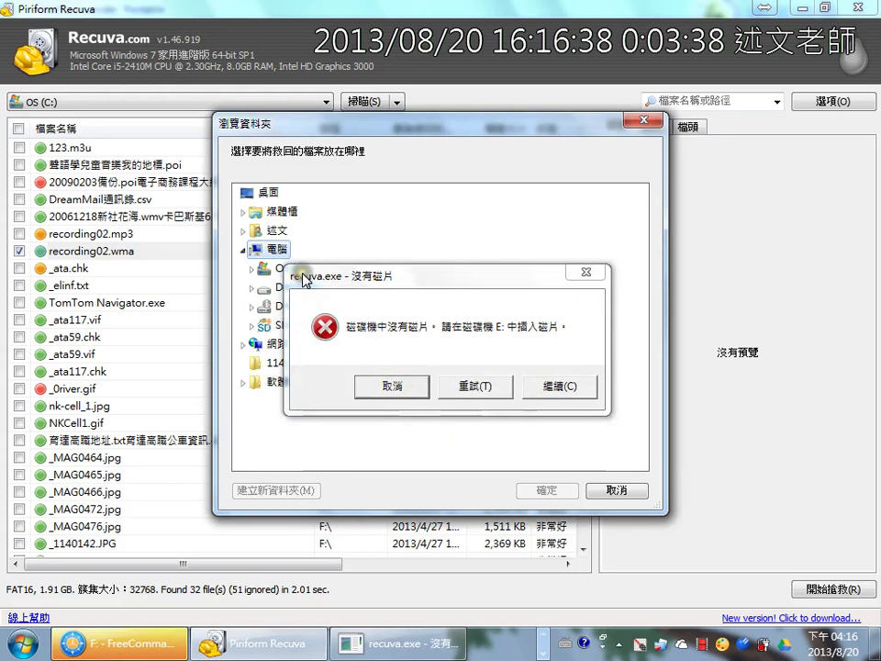
left_click(390, 386)
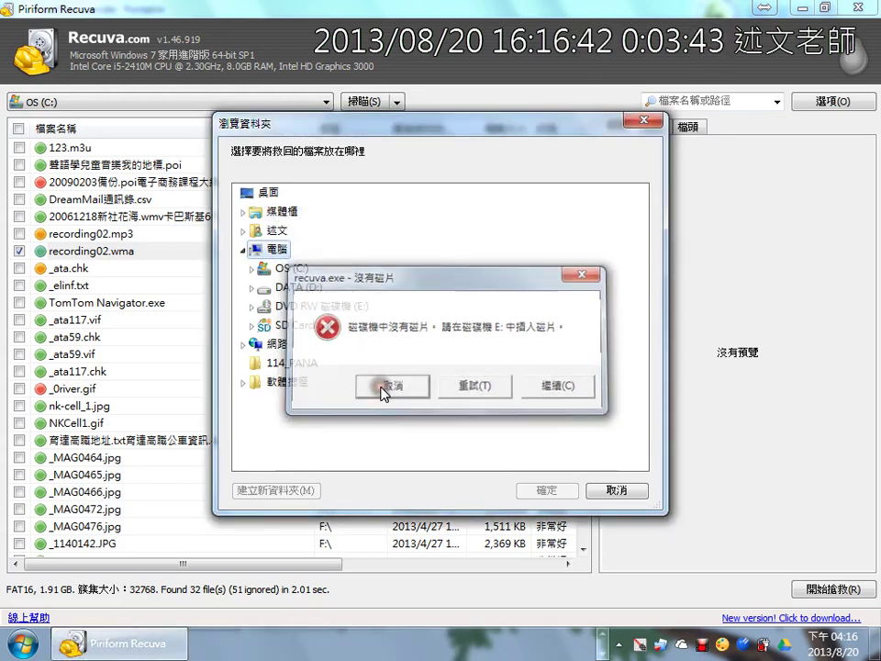
left_click(384, 389)
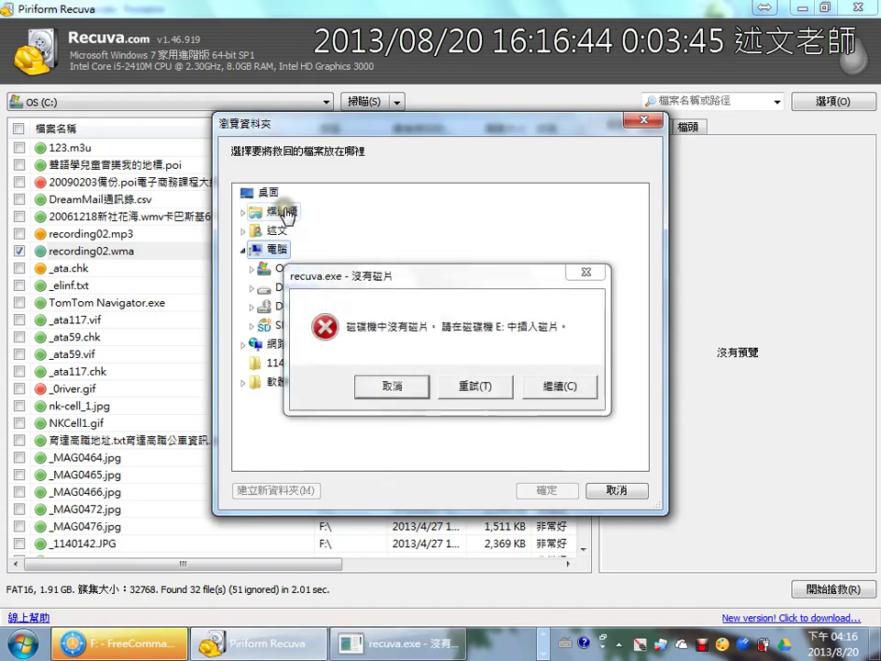
left_click(477, 389)
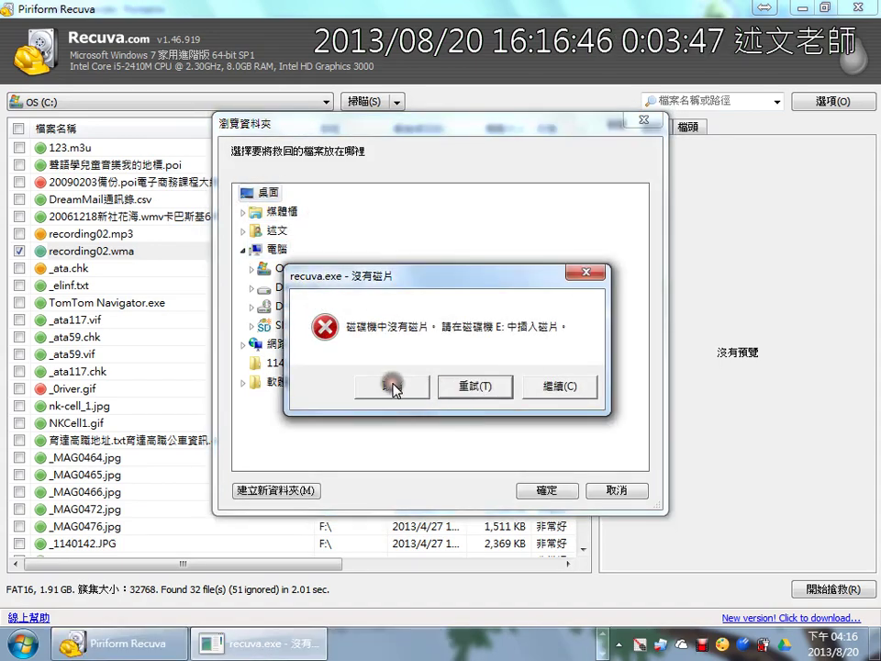
left_click(539, 491)
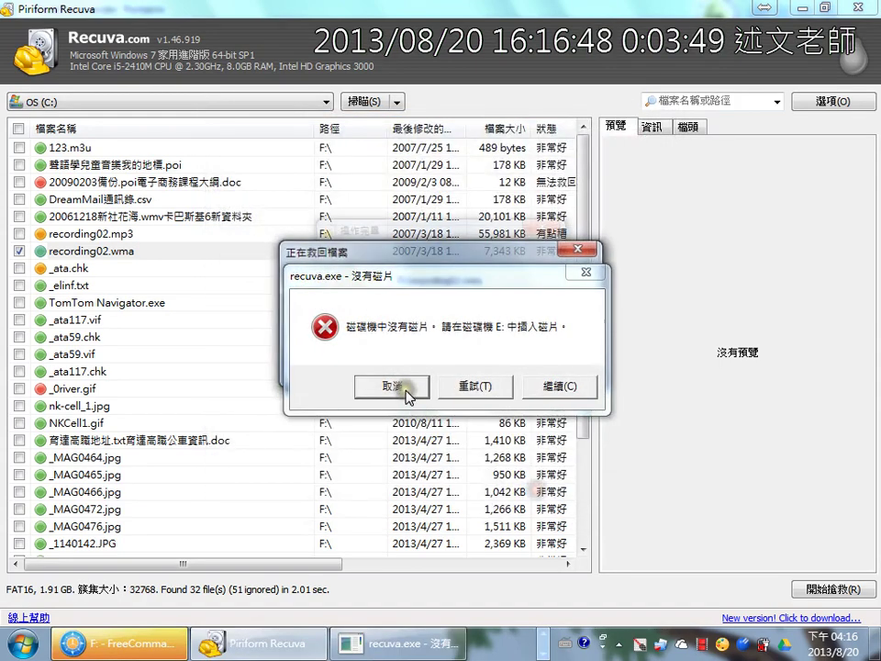
left_click(407, 388)
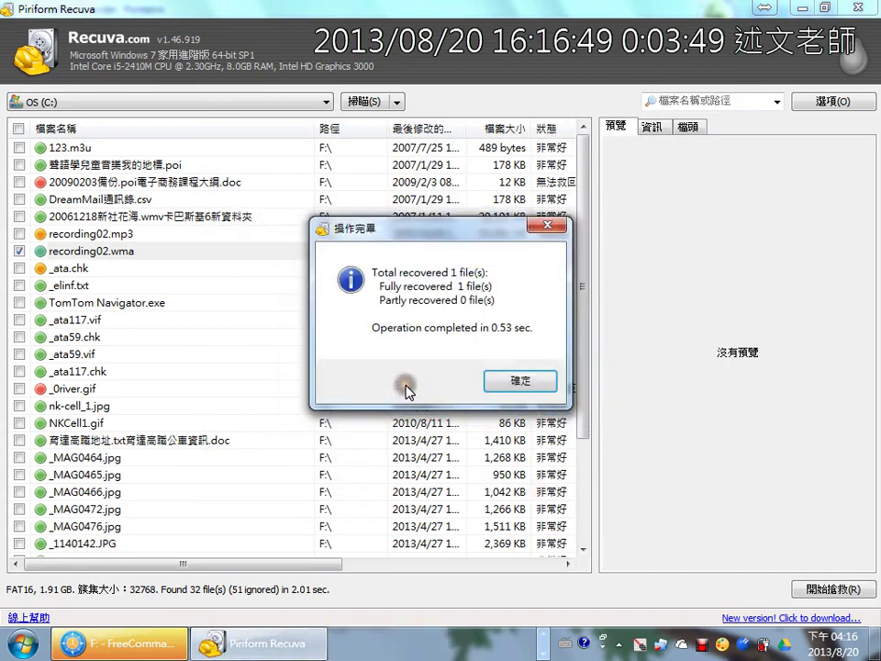
left_click(507, 384)
Show the desktop, try to play the recovered recording02 in Windows Media Player, and close the player
left_click(877, 642)
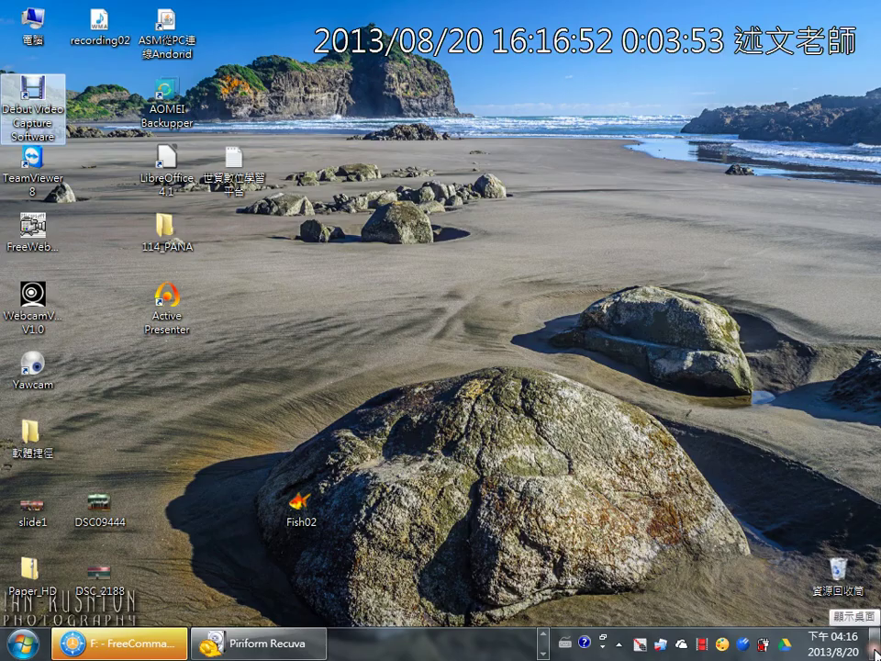
left_click(102, 36)
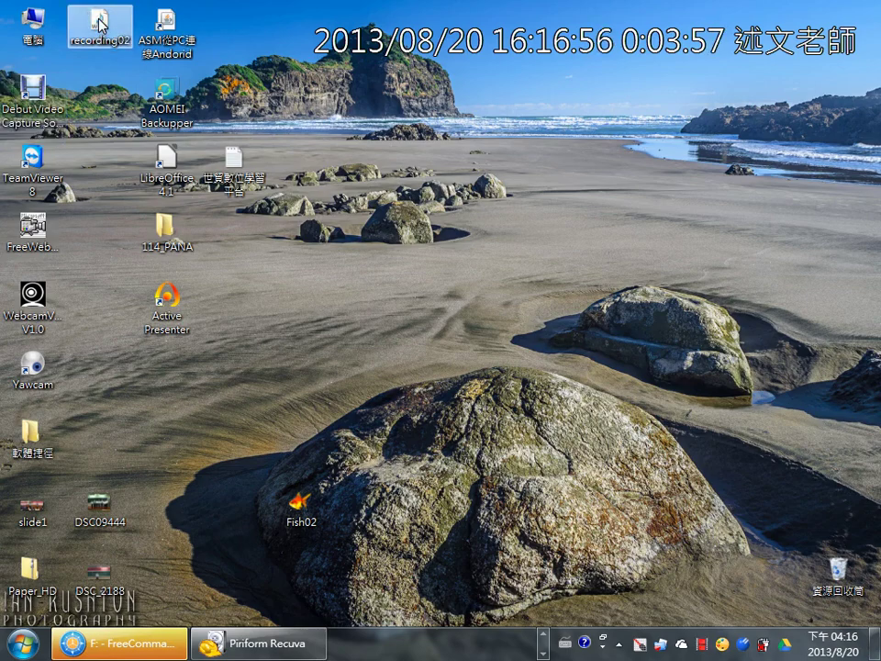
double_click(100, 26)
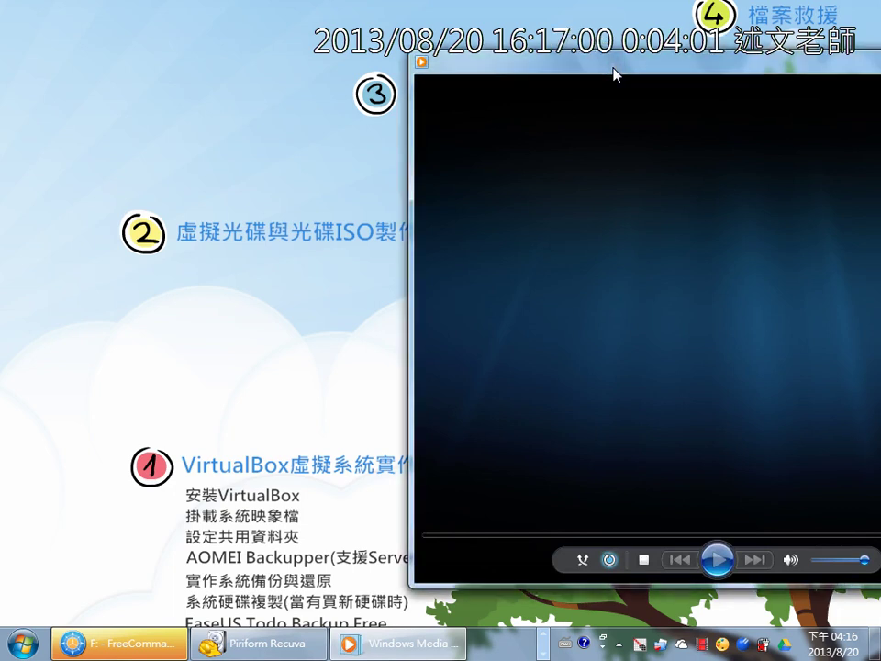
left_click_drag(615, 73, 431, 73)
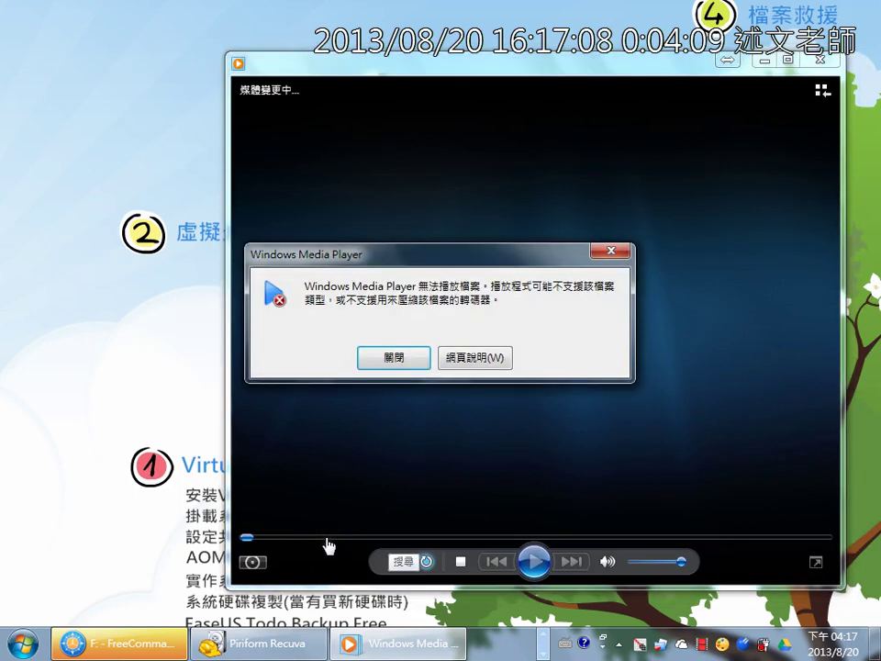
left_click(413, 357)
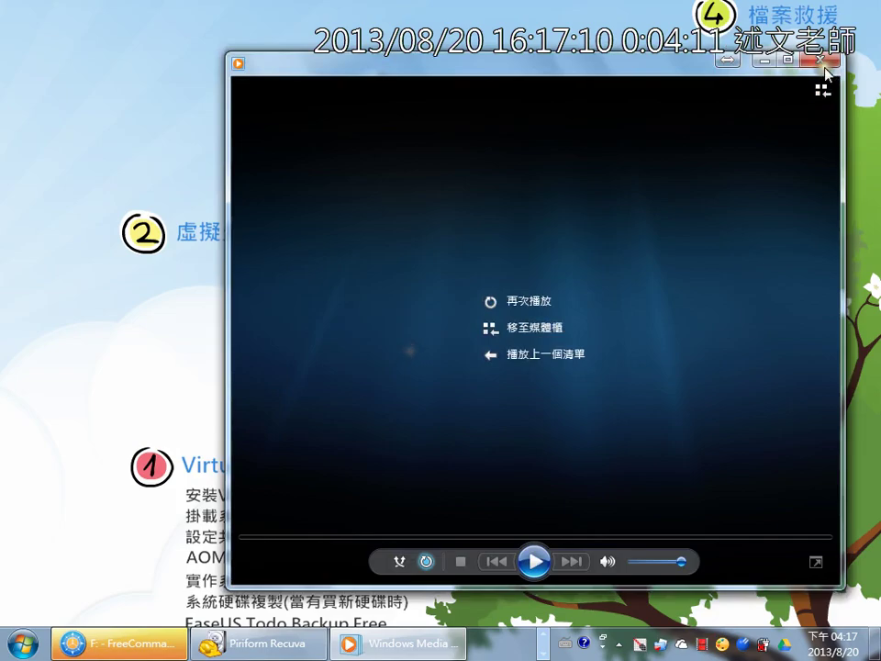
key("alt+F4")
Switch to Recuva and recover NKCell1.gif to the desktop in place of recording02.wma
left_click(262, 643)
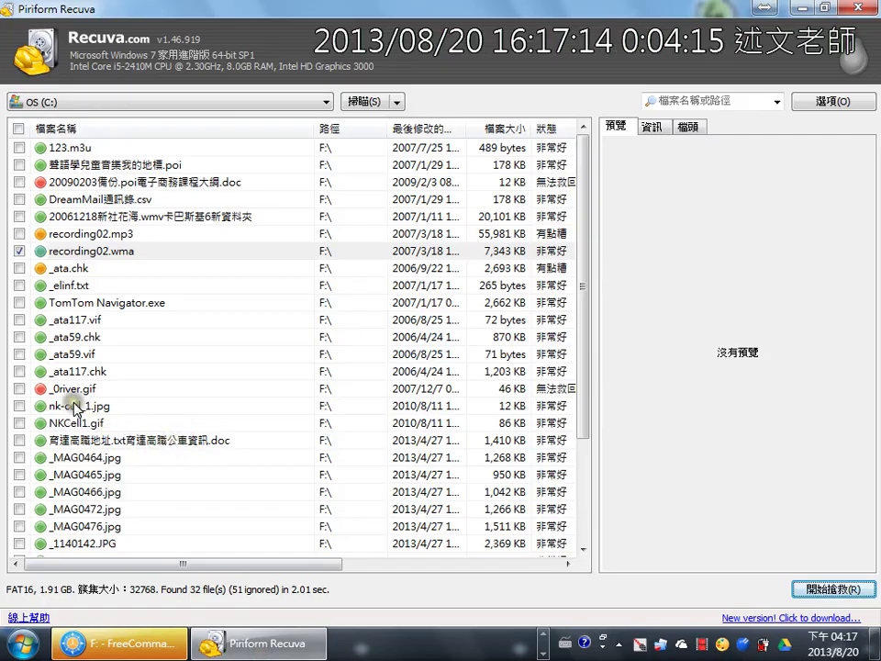
left_click(19, 251)
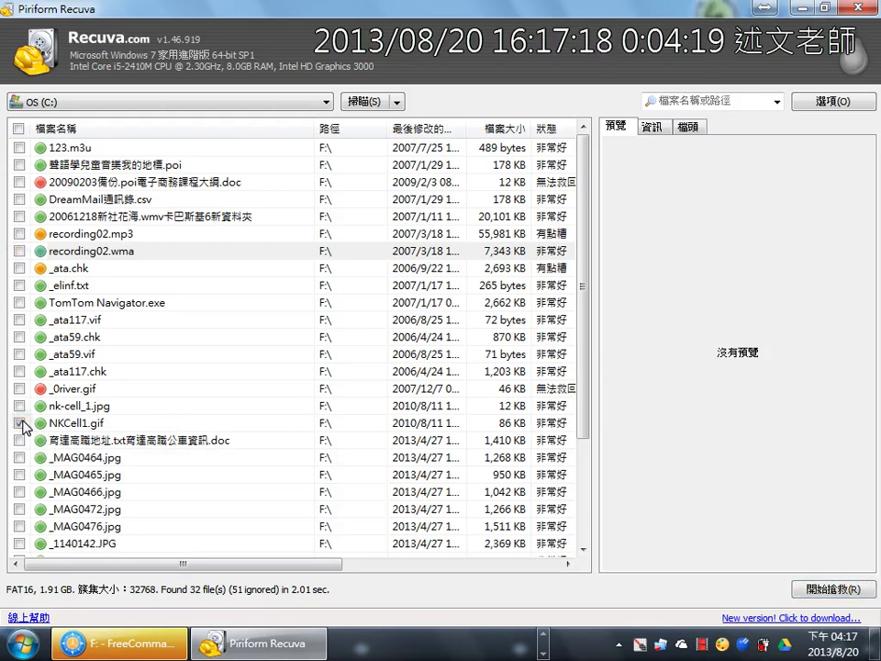
left_click(808, 592)
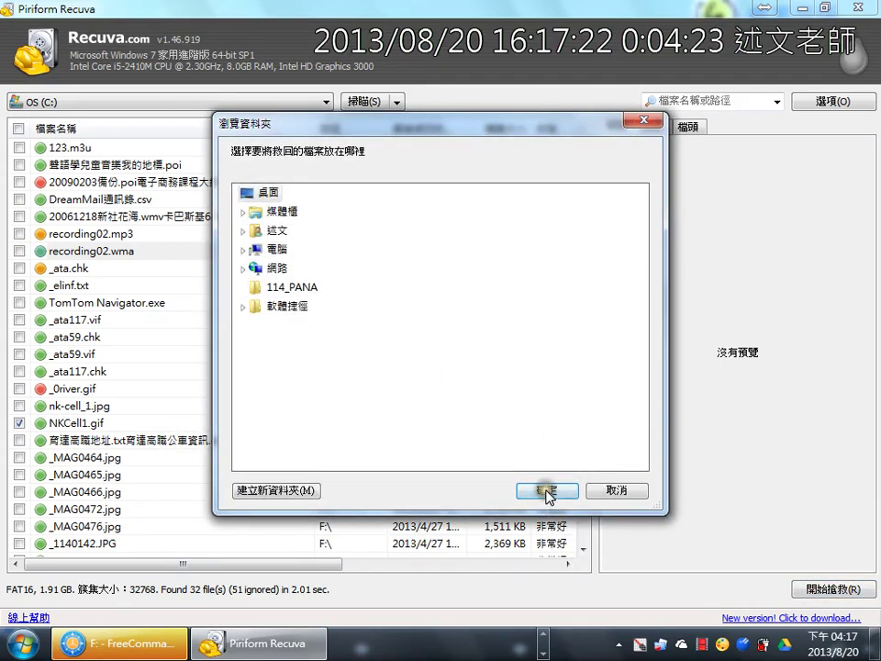
left_click(547, 494)
left_click(535, 377)
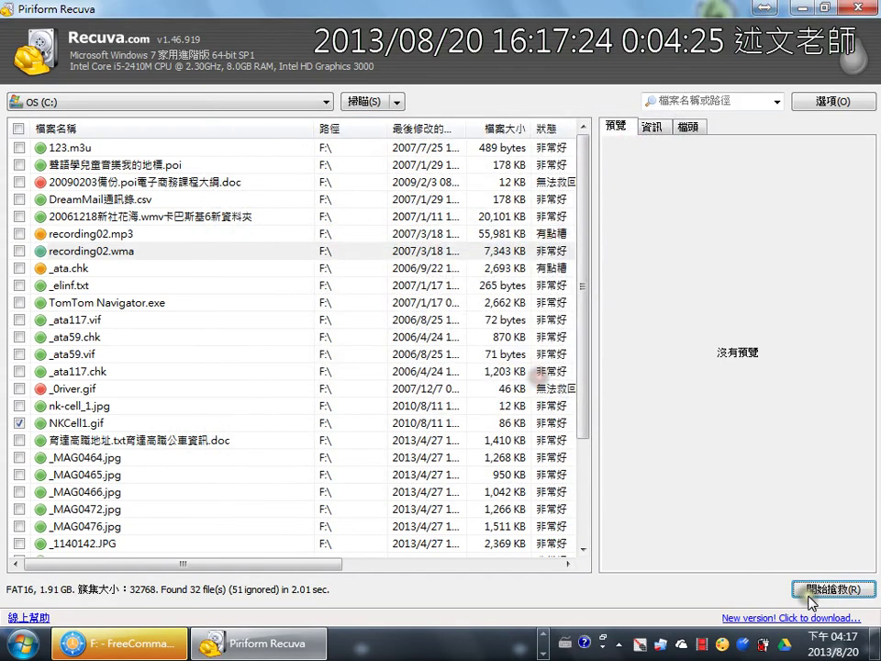
Show the desktop, open the recovered NKCell1 image to check it, and close the picture viewer
key("super+d")
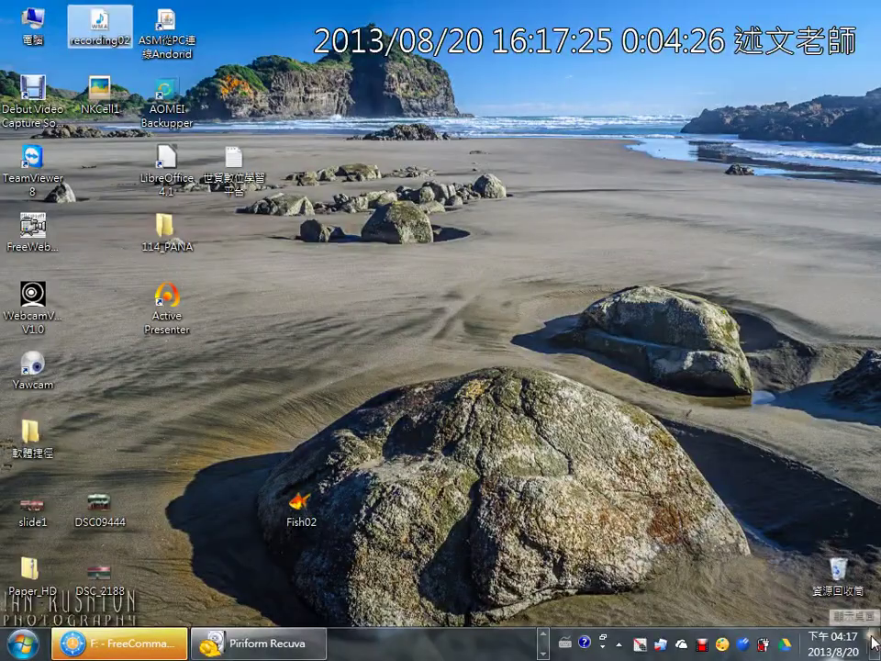
double_click(107, 104)
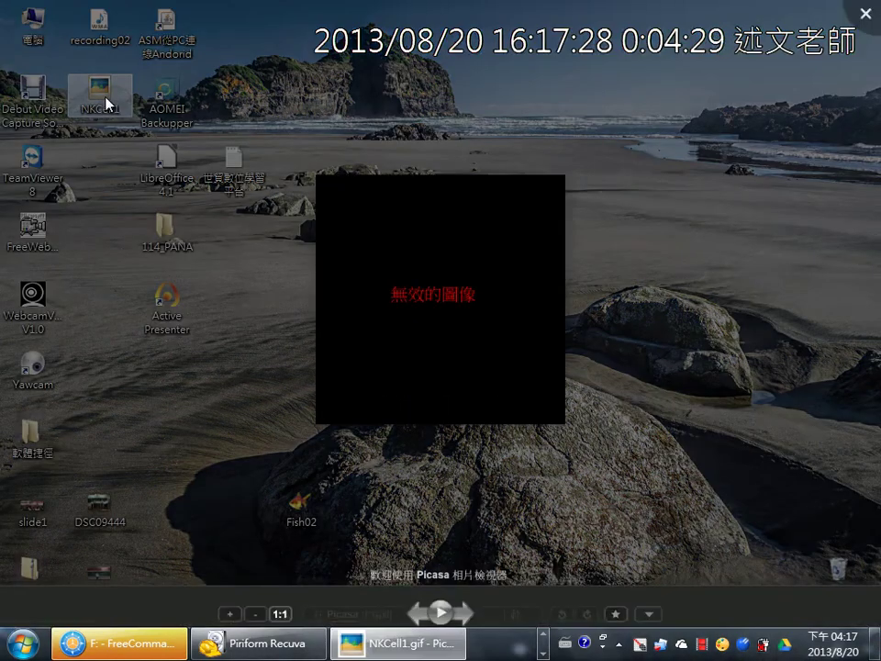
left_click(236, 113)
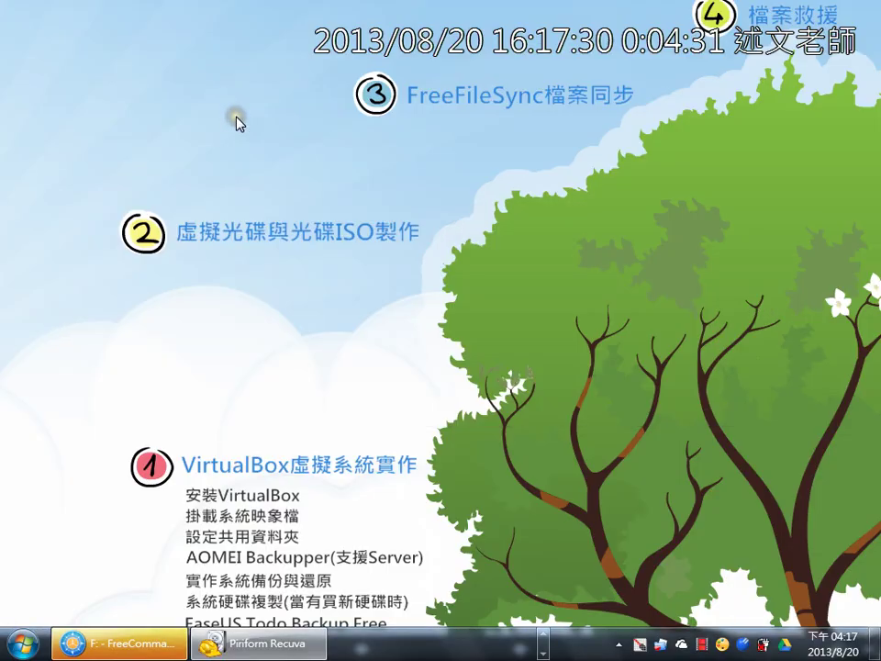
key("Escape")
Switch to Recuva and box the last-modified dates from _ata.chk to NKCell1.gif in red, and clear the box
left_click(260, 640)
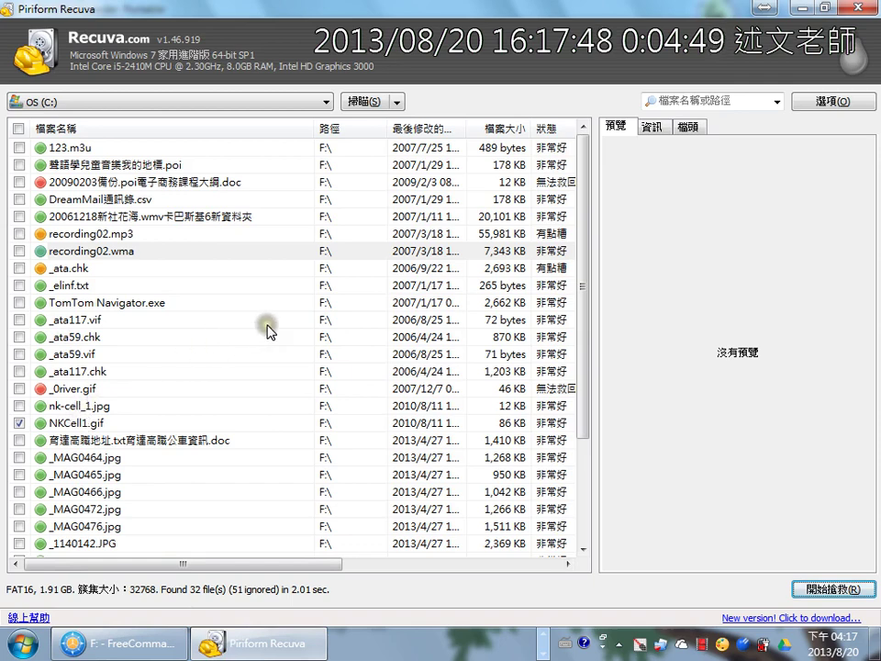
mouse_move(371, 260)
left_mouse_down()
mouse_move(401, 476)
mouse_move(454, 531)
mouse_move(475, 431)
left_mouse_up()
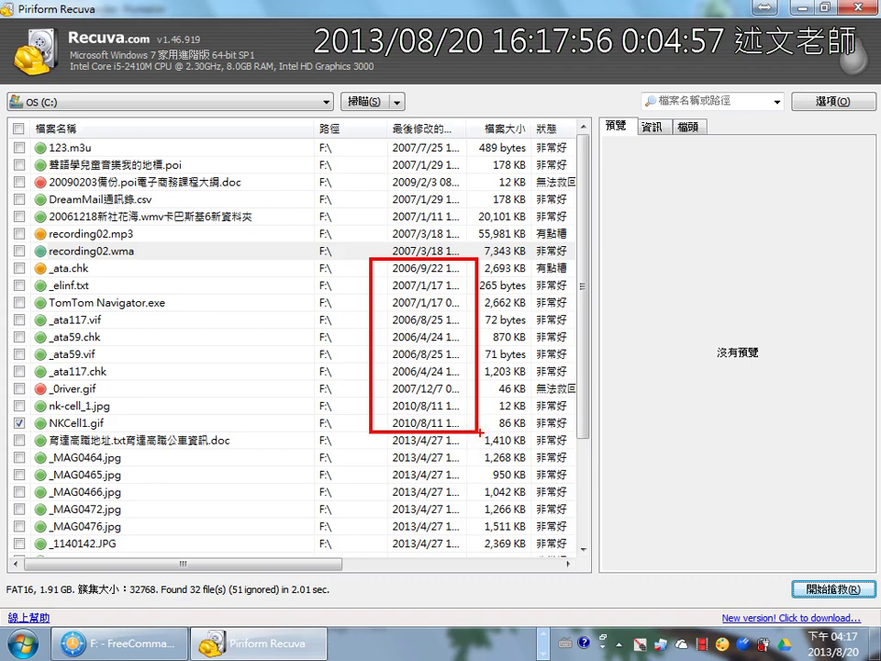
key("Escape")
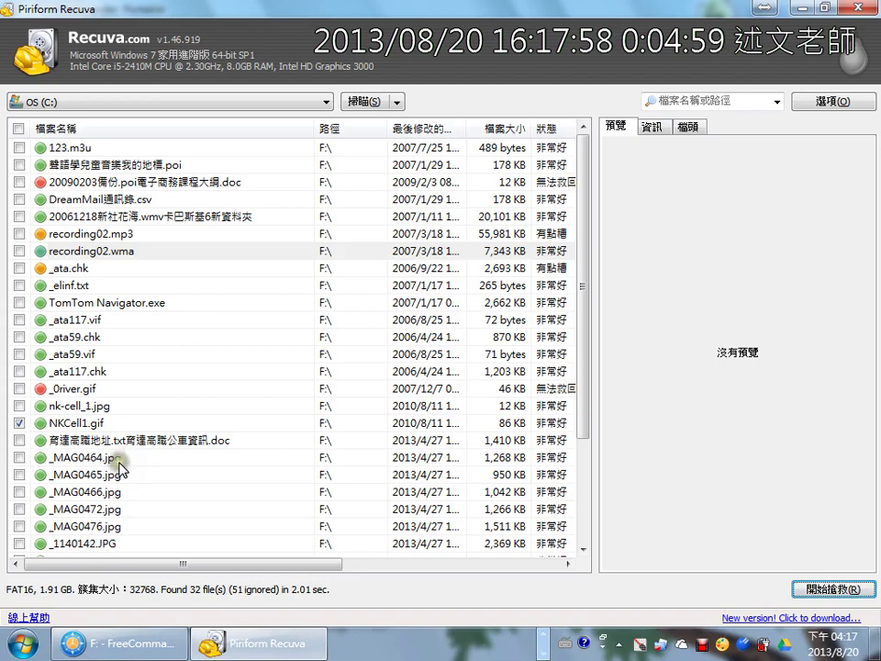
Mark _MAG0464.jpg for recovery instead of NKCell1.gif, and preview it
left_click(19, 457)
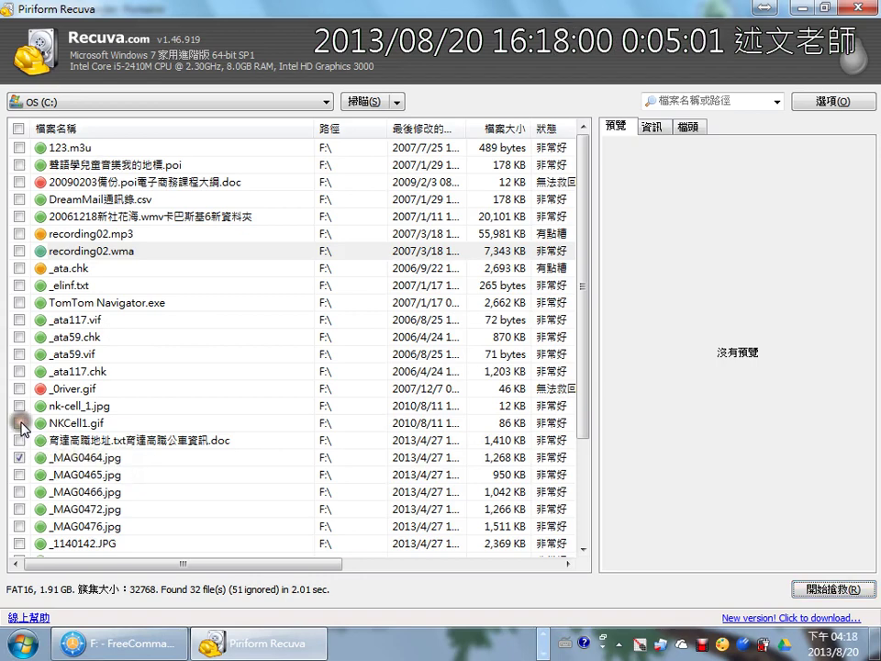
left_click(19, 423)
left_click(99, 458)
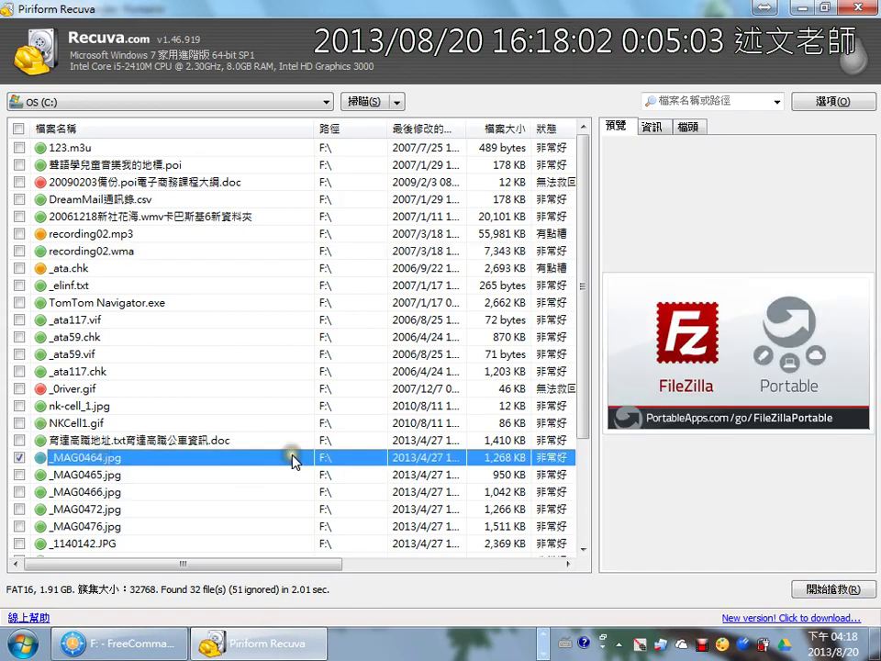
Check the previews of the first deleted Gmail 整合應用超方便 file, _MAG0465.jpg and _MAG0464.jpg
left_click_drag(576, 387, 576, 508)
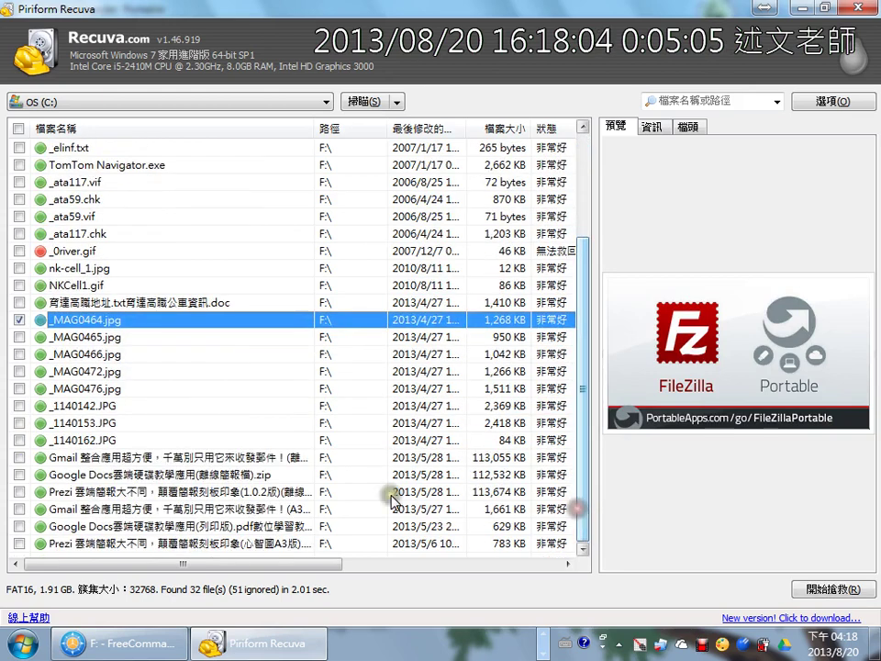
left_click(171, 459)
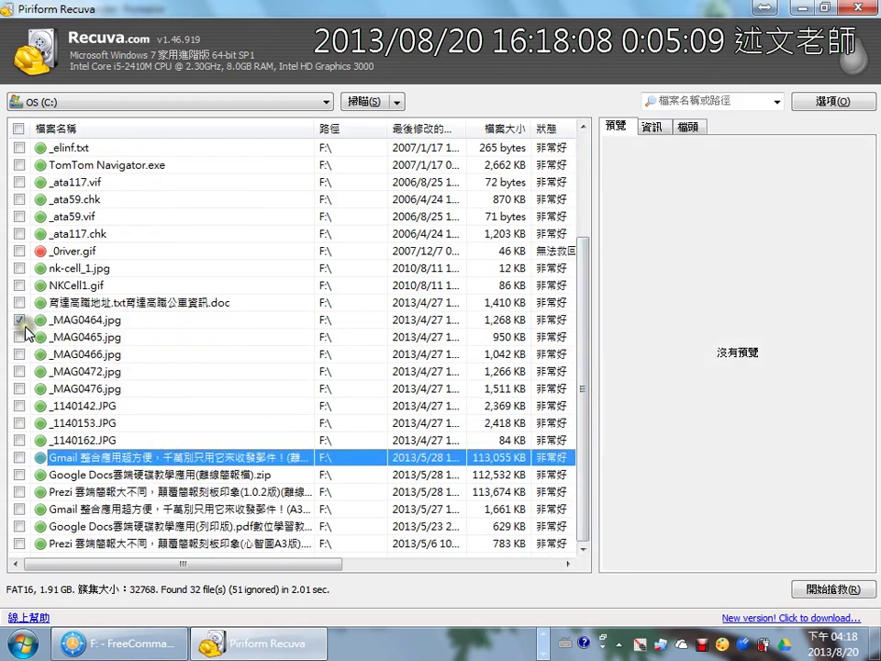
left_click(89, 320)
left_click(95, 340)
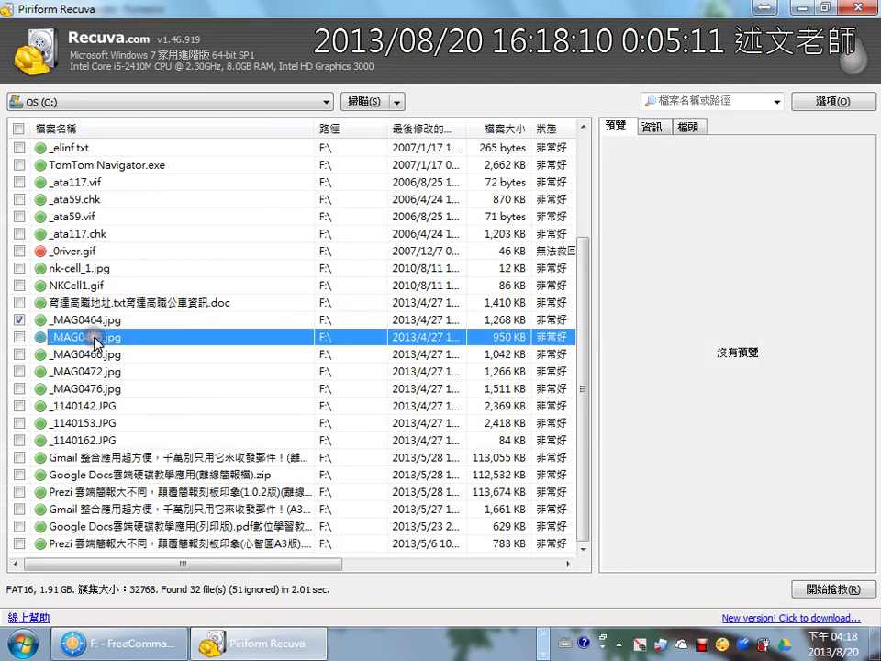
key("Up")
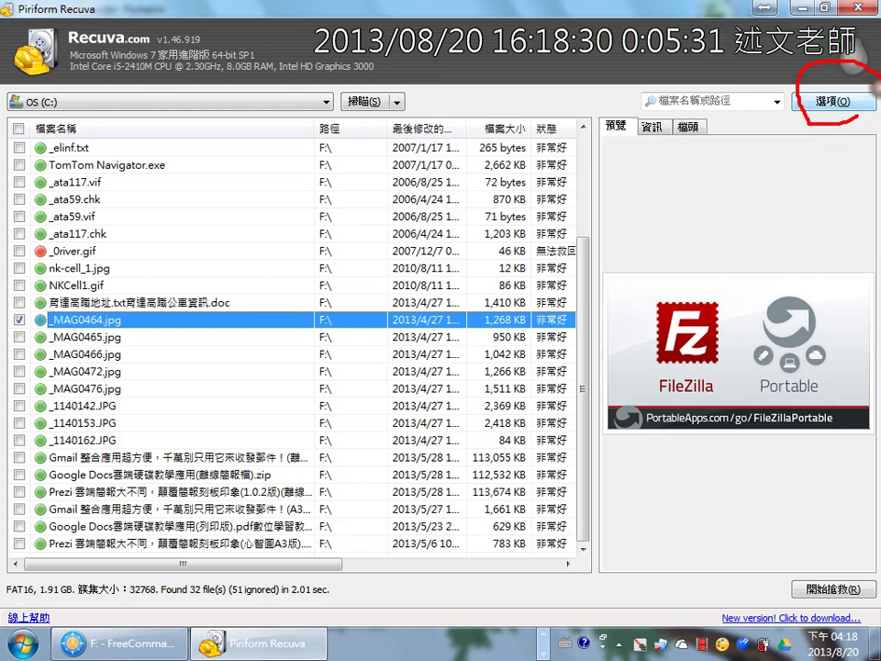
Set the view mode to 樹狀顯示 and enable 恢復目錄原有的架構 in Recuva's options, and apply the changes
left_click(826, 101)
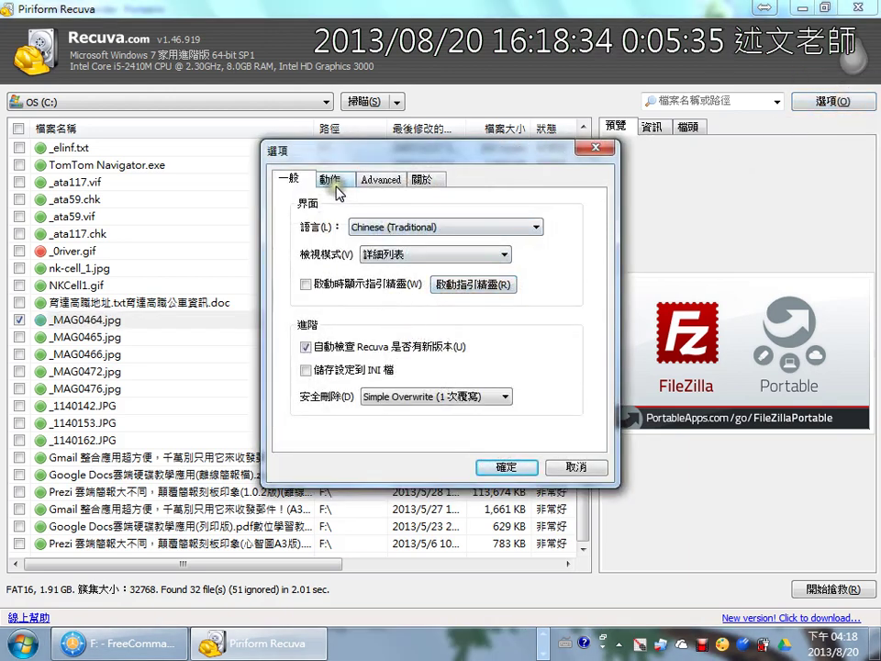
left_click(393, 255)
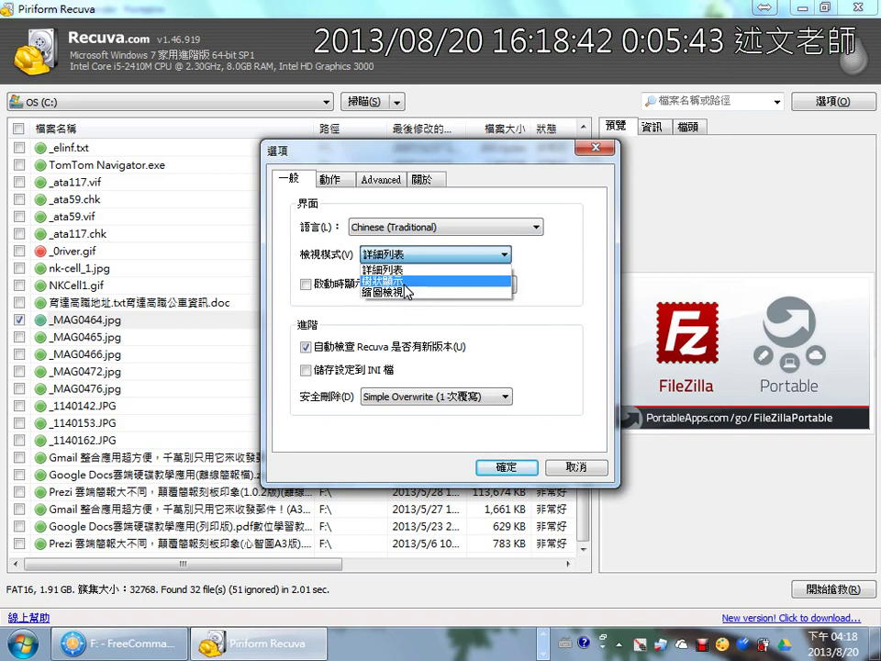
left_click(408, 281)
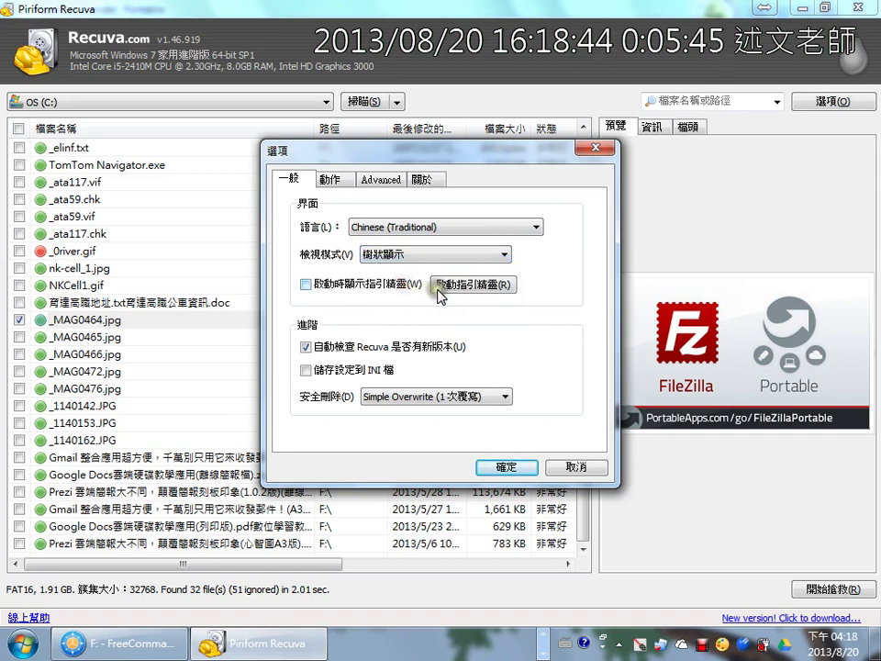
left_click(339, 182)
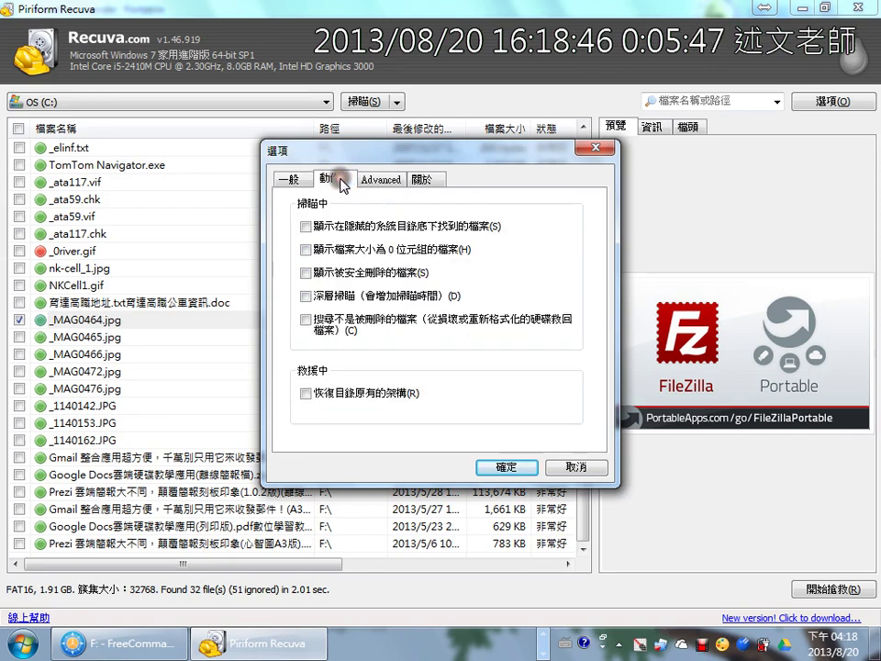
left_click(306, 394)
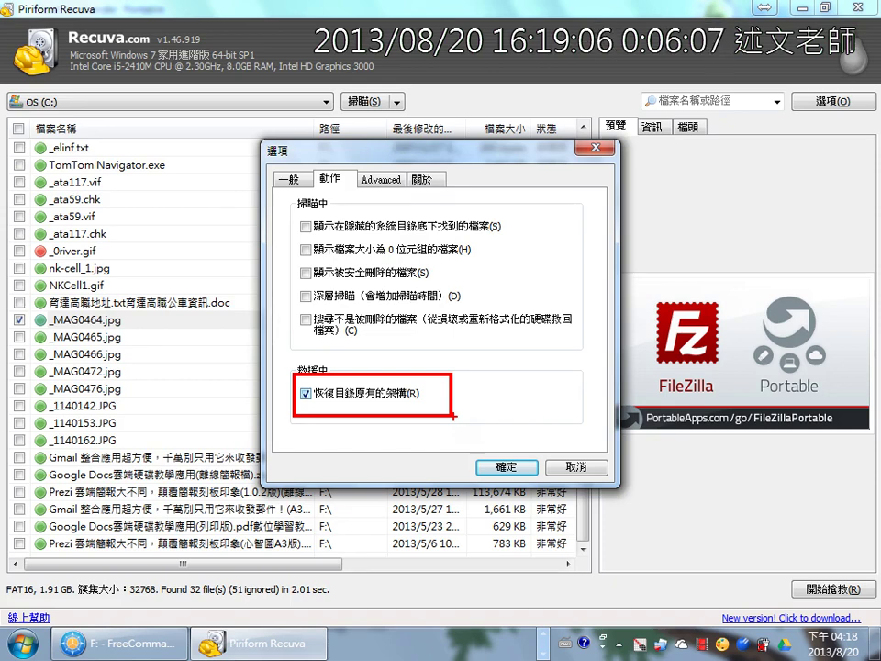
left_click(527, 468)
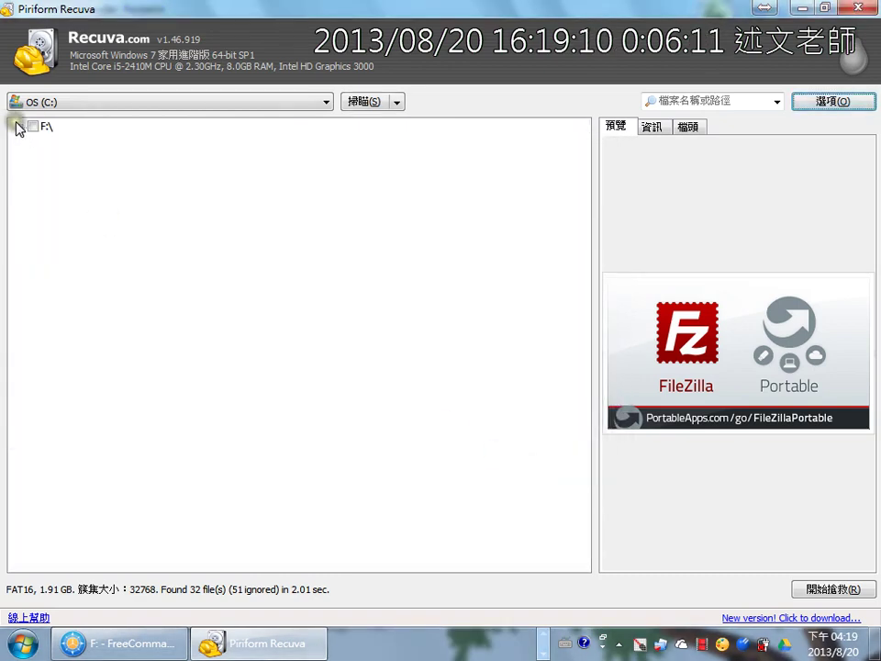
Expand the F:\ tree, mark the Gmail 整合應用超方便 (離線簡報檔).zip相關軟體整理 entry for recovery, and close Recuva
left_click(18, 126)
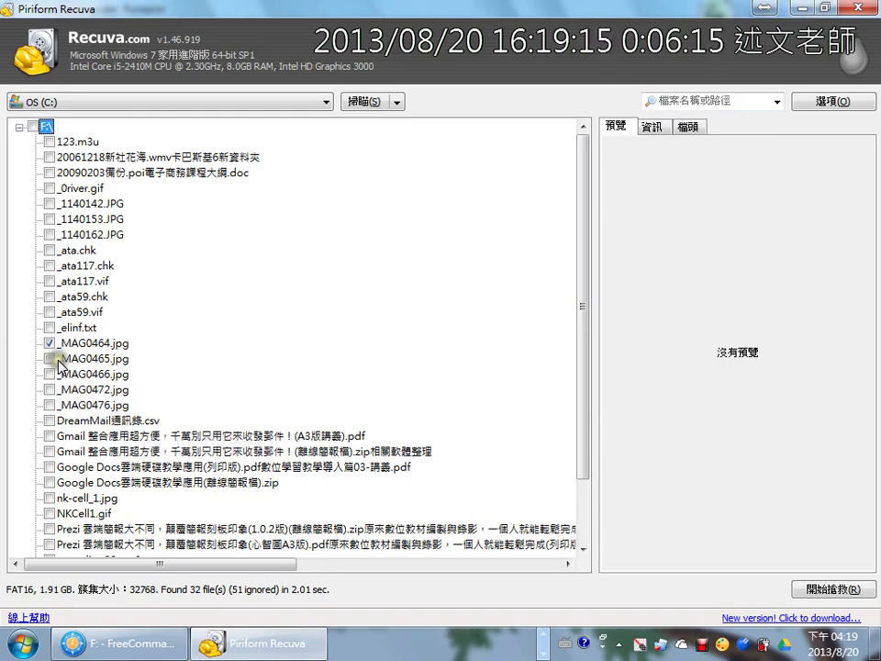
left_click(64, 452)
scroll(64, 452, "down", 3)
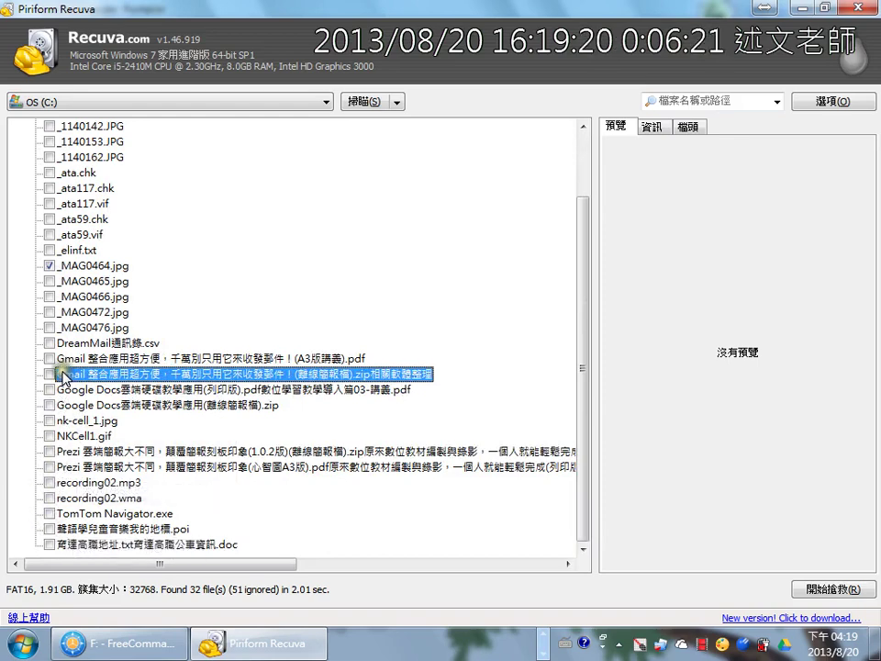
left_click(49, 374)
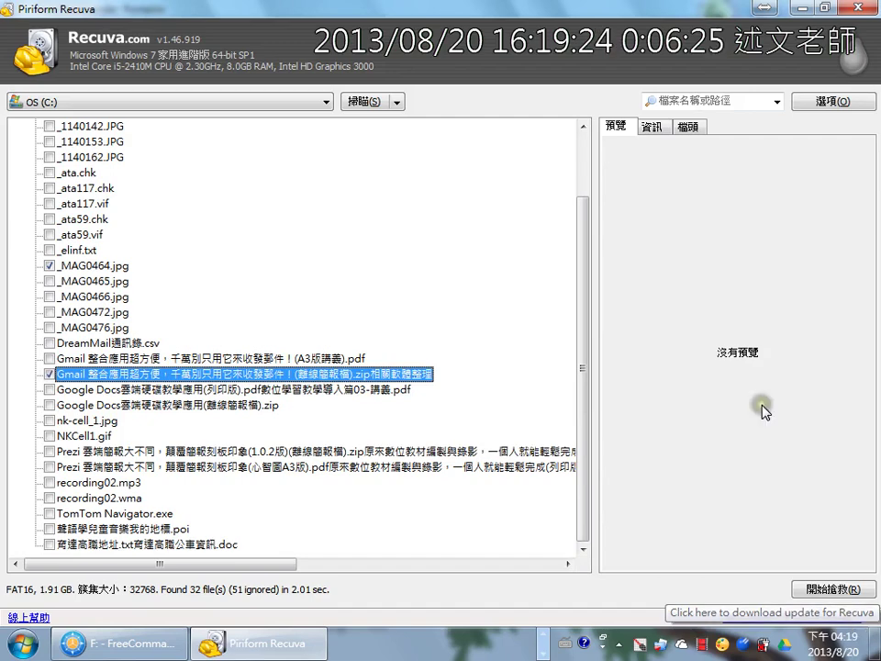
left_click(861, 7)
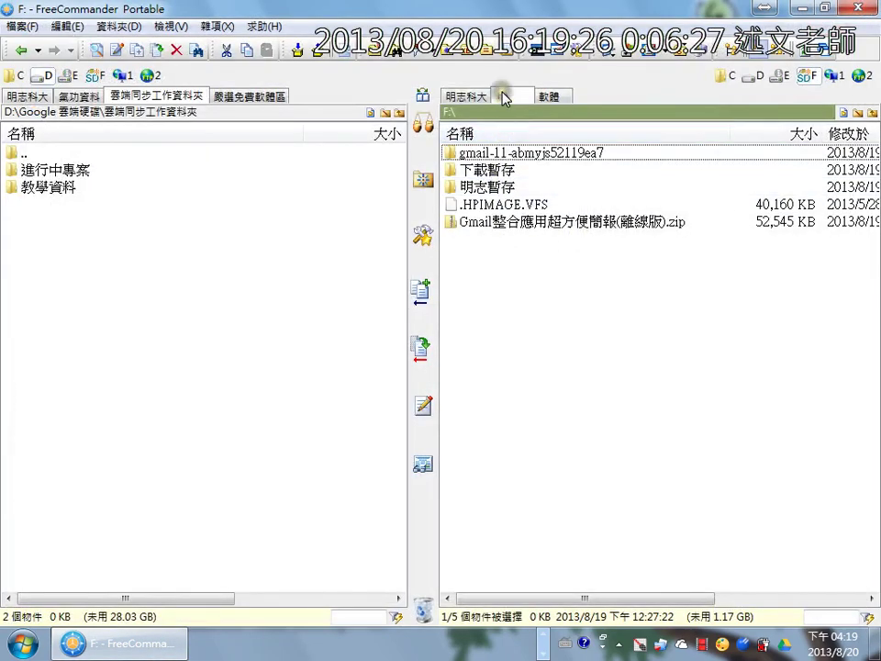
left_click(552, 94)
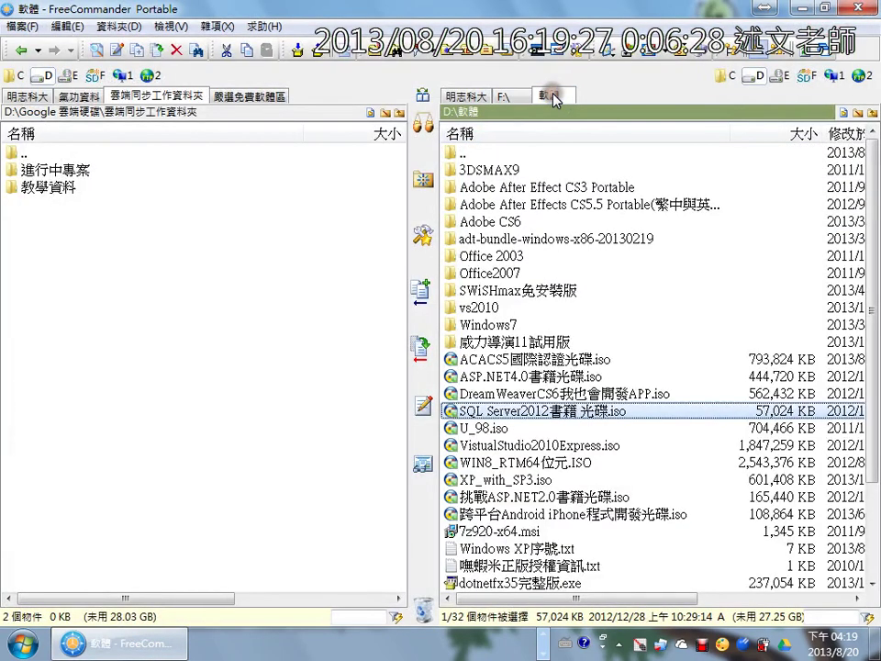
left_click(507, 95)
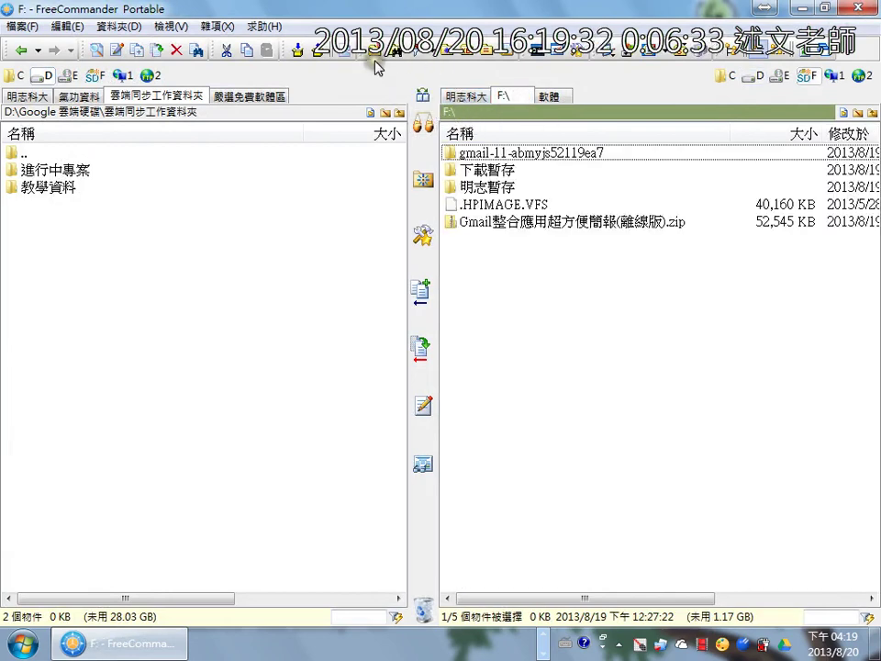
left_click(343, 51)
left_click(639, 87)
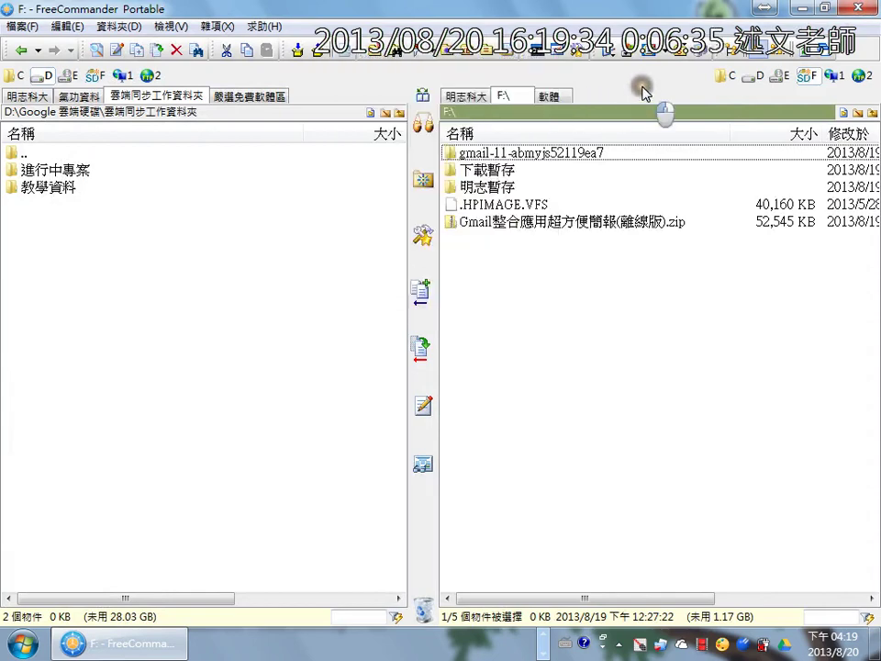
Open the folder D:\temp\明志暫存\檔案管理篇 in place of F:\ in FreeCommander
left_click(755, 75)
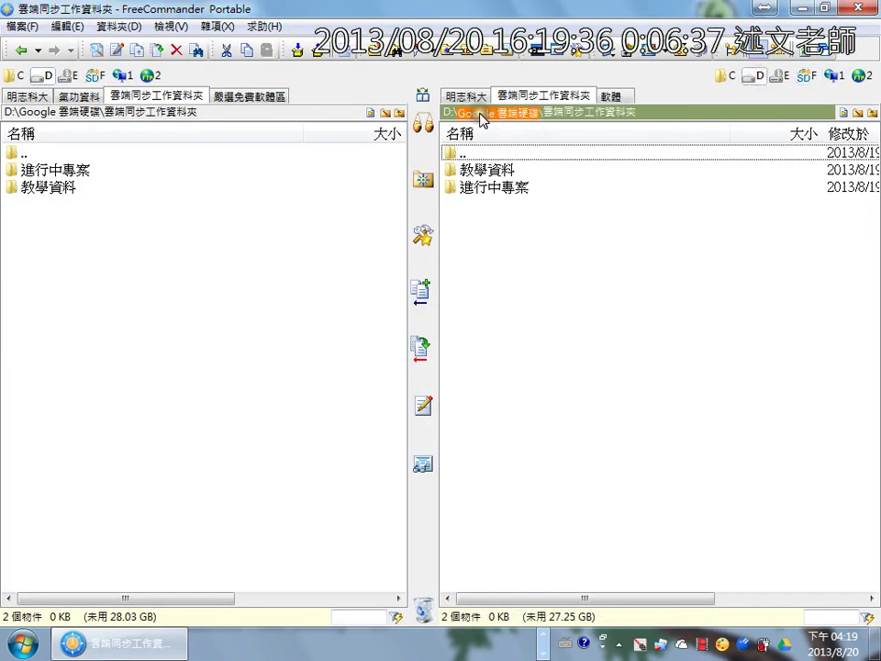
left_click(452, 112)
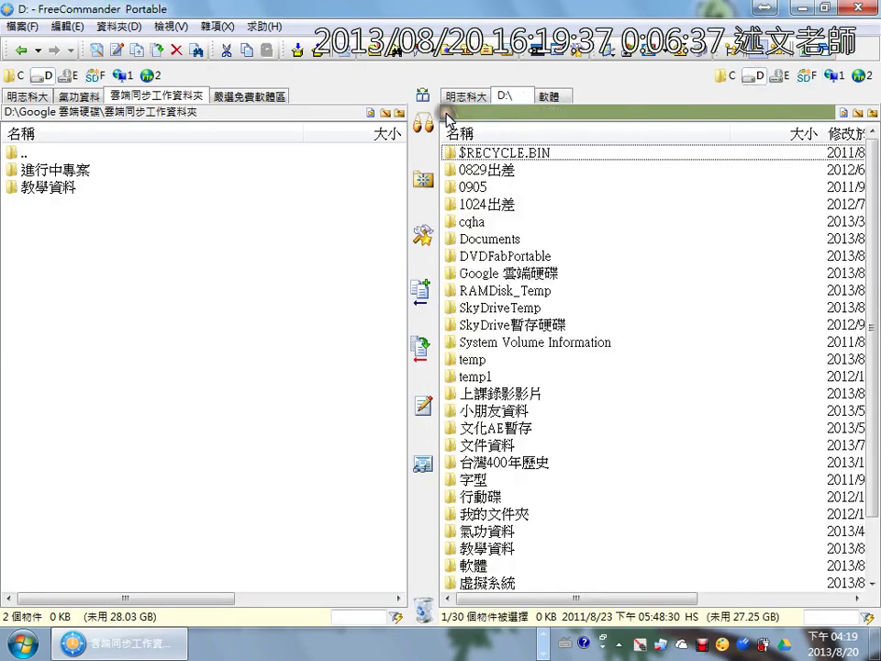
double_click(470, 360)
double_click(478, 237)
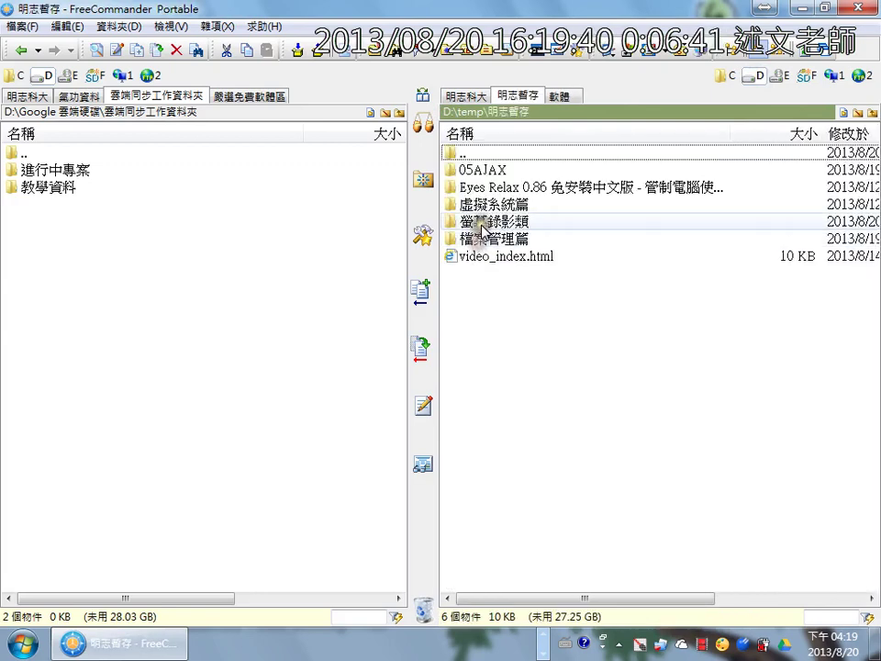
double_click(482, 238)
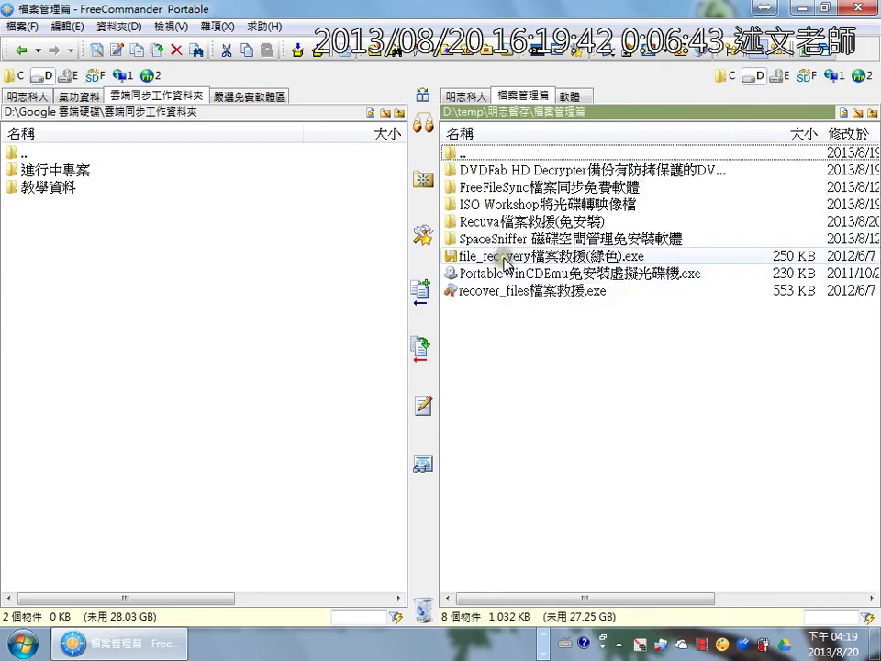
Launch recover_files檔案救援.exe to look at its drive list and analysis options, and close it
left_click(505, 291)
double_click(506, 291)
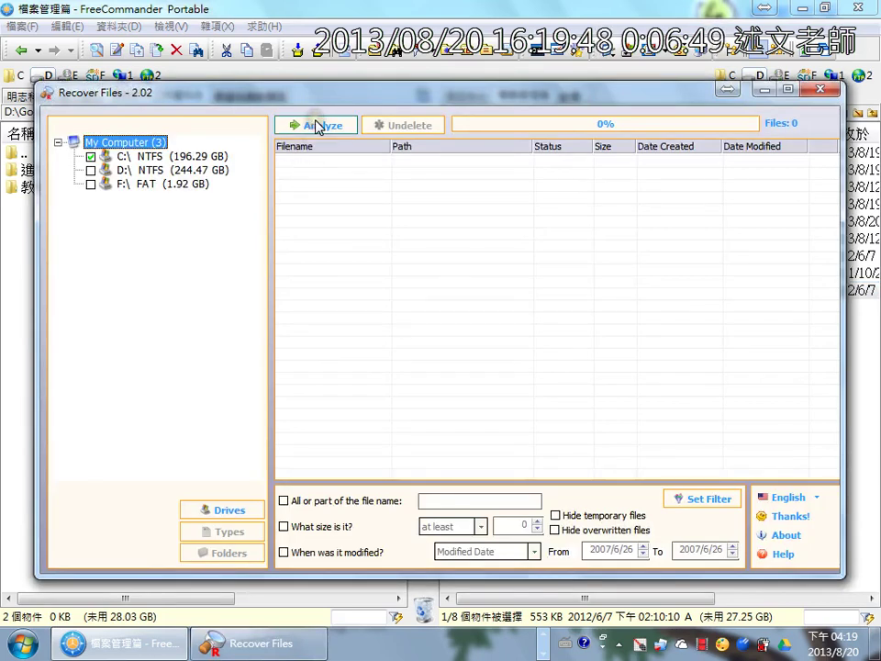
left_click(820, 89)
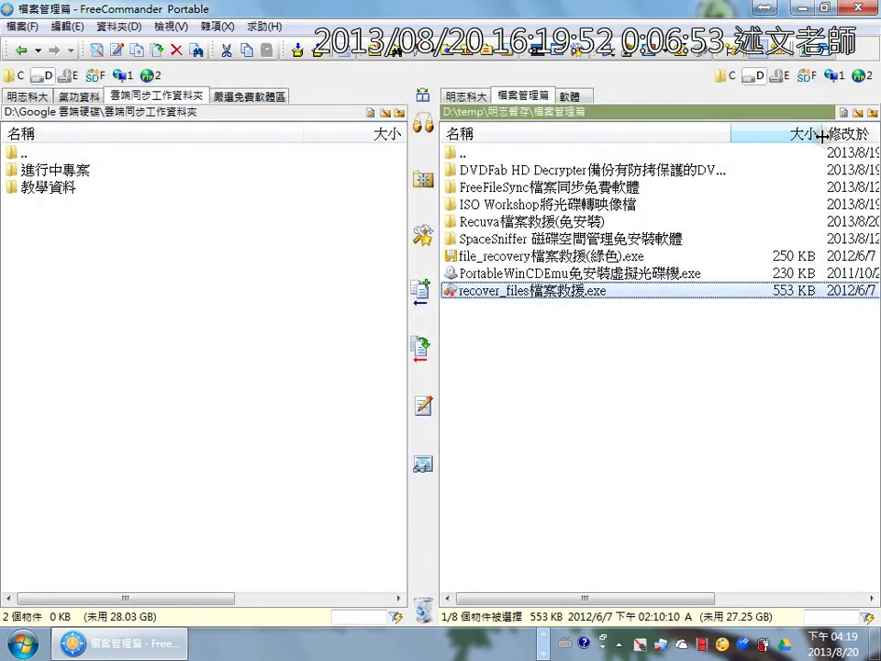